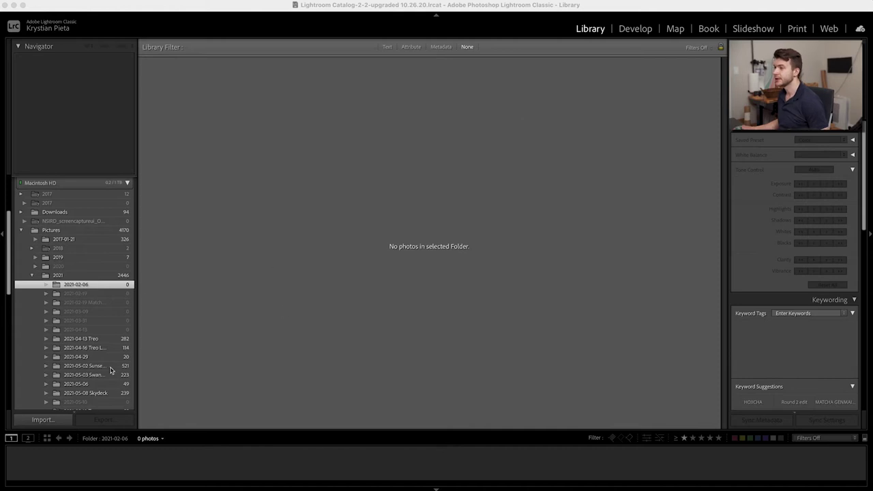
- Open the Import window from the Library module
left_click(47, 421)
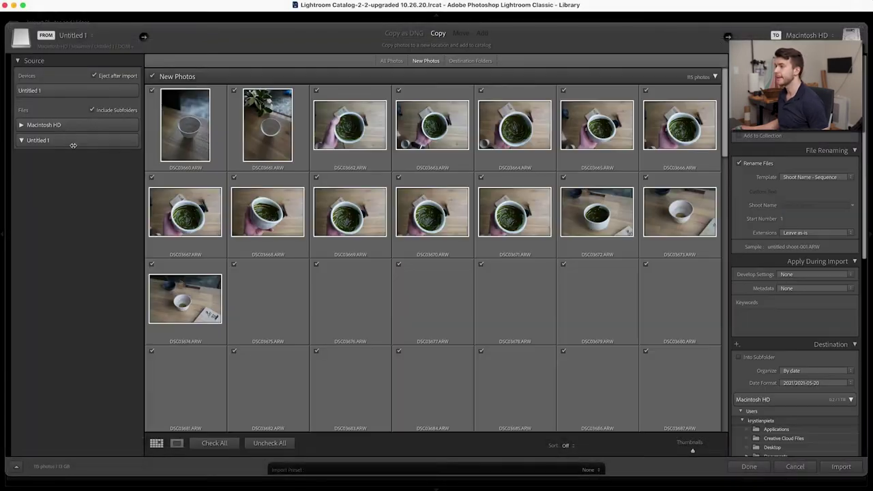
- Show the photos in the card's DCIM folder and uncheck all of them
left_click(48, 152)
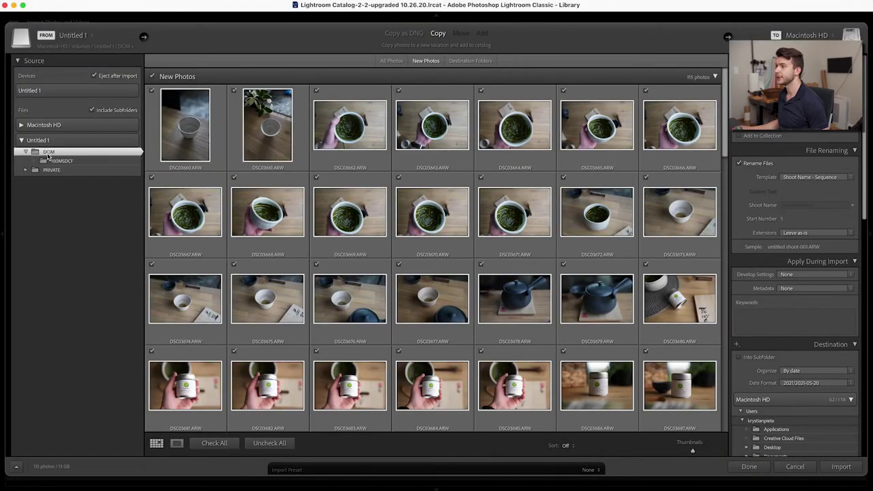
scroll(485, 204, "down", 3)
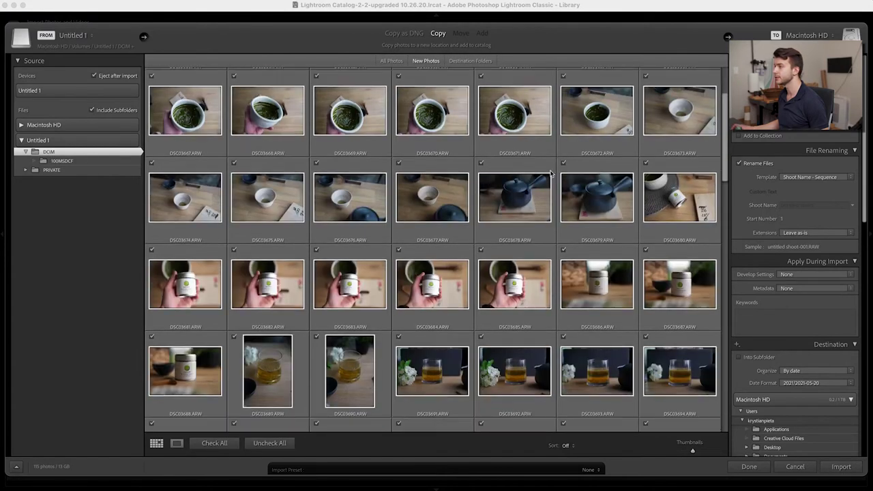
scroll(486, 193, "down", 2)
scroll(443, 201, "down", 1)
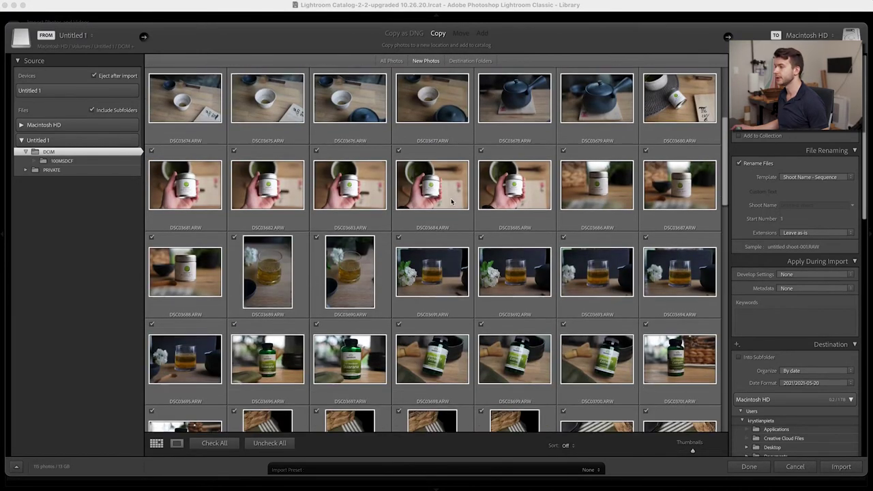
scroll(328, 382, "down", 1)
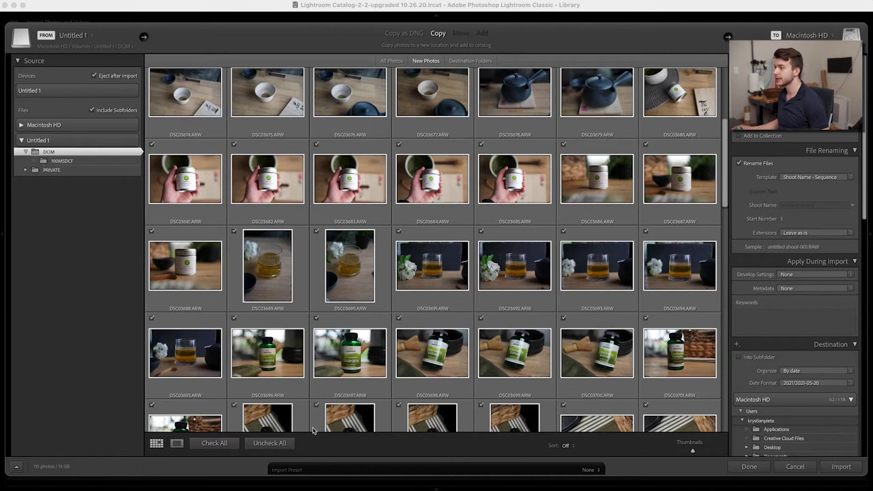
left_click(274, 444)
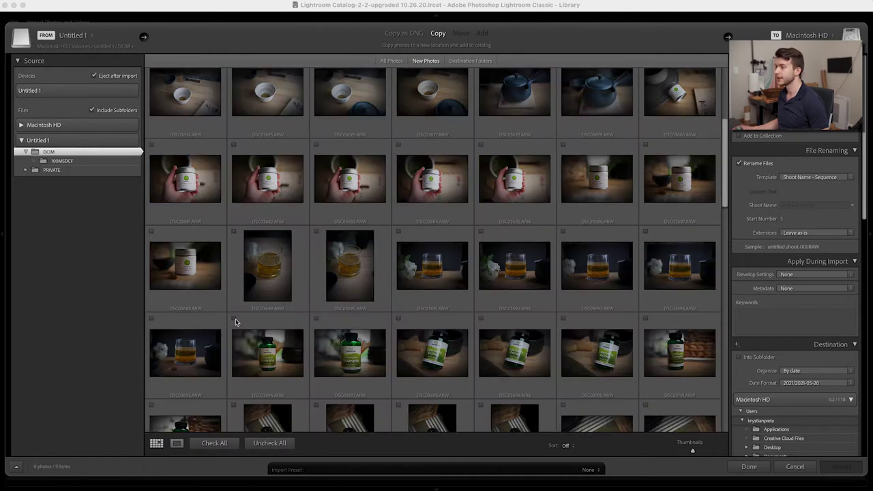
- Select DSC03696 through DSC03730 and check those 35 photos for import
left_click(234, 319)
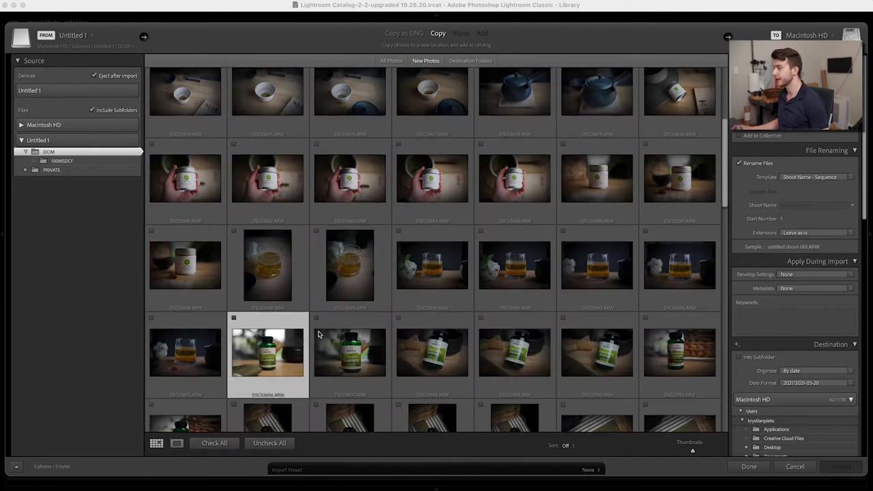
scroll(319, 335, "down", 5)
scroll(480, 273, "down", 1)
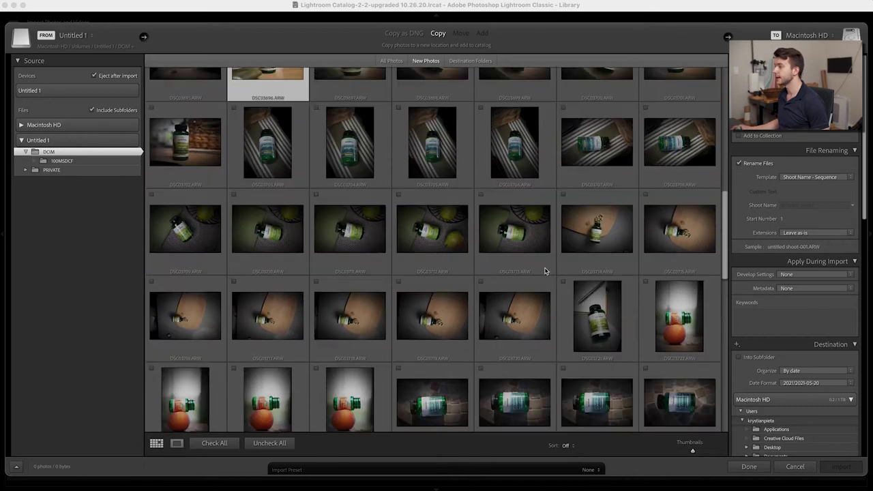
scroll(575, 325, "down", 1)
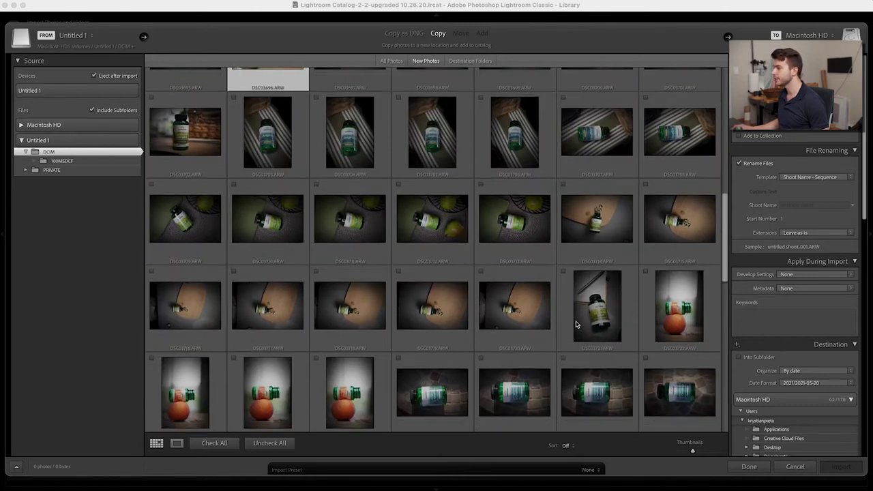
scroll(253, 327, "down", 4)
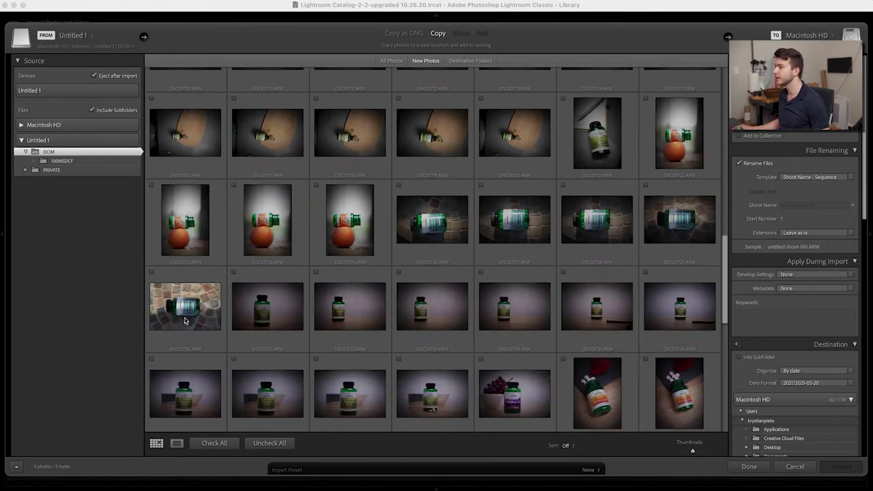
left_click(183, 313, "shift")
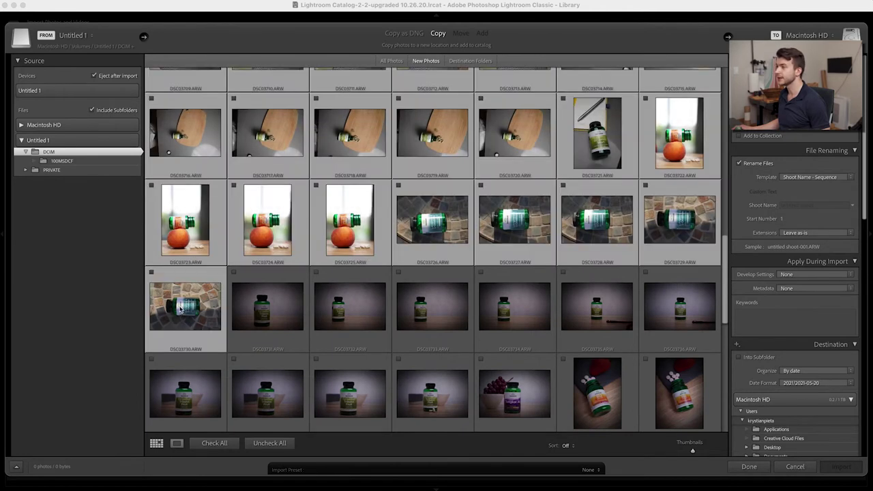
left_click(151, 272)
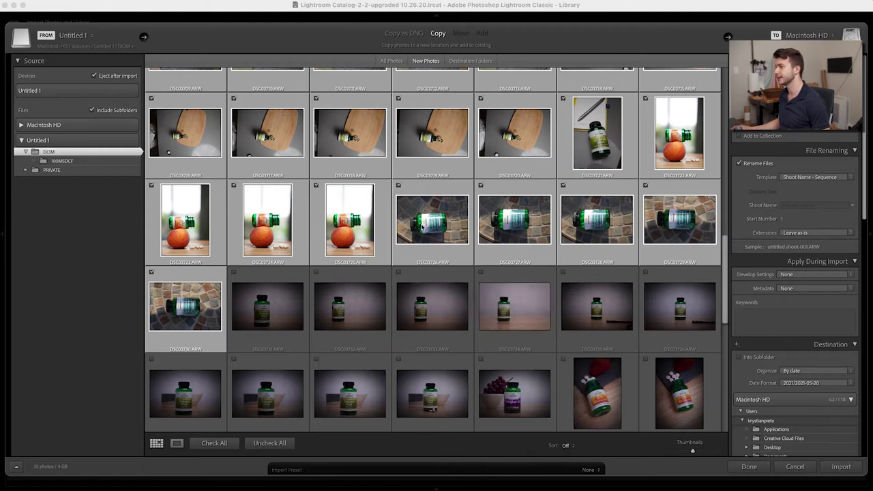
scroll(798, 137, "up", 3)
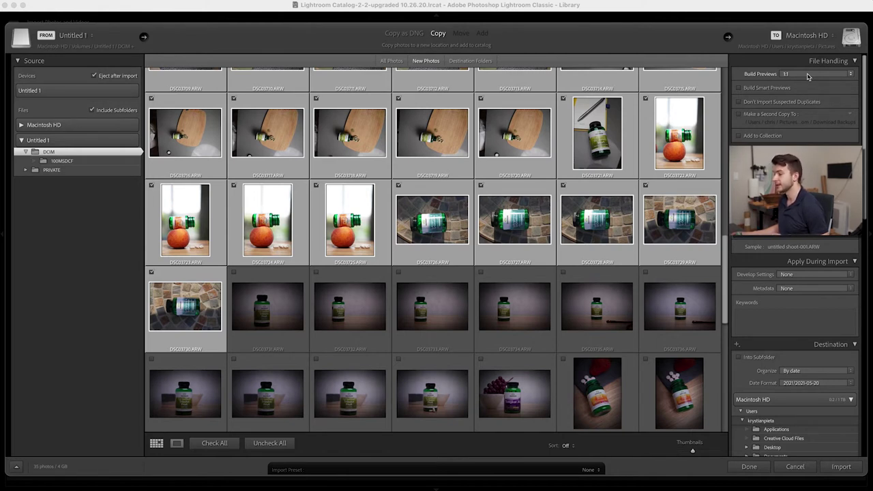
- Keep 1:1 previews and the current rename template, then import the 35 photos into Pictures
left_click(807, 76)
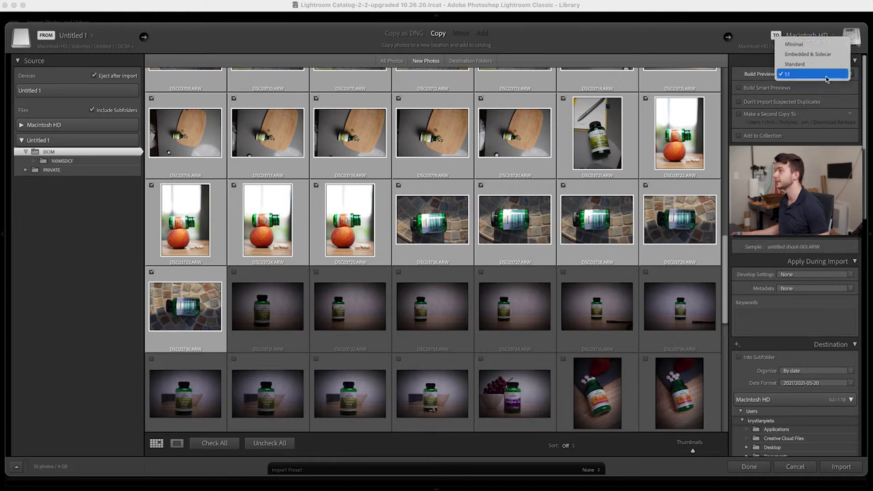
left_click(819, 77)
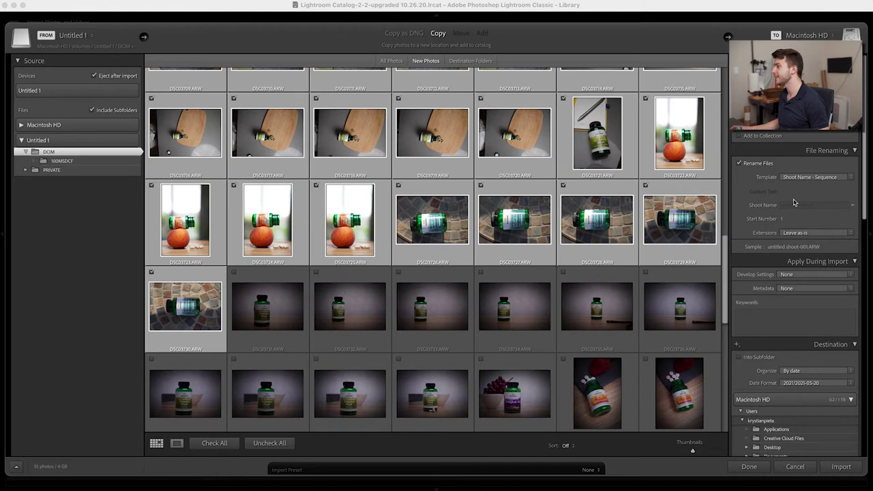
left_click(849, 178)
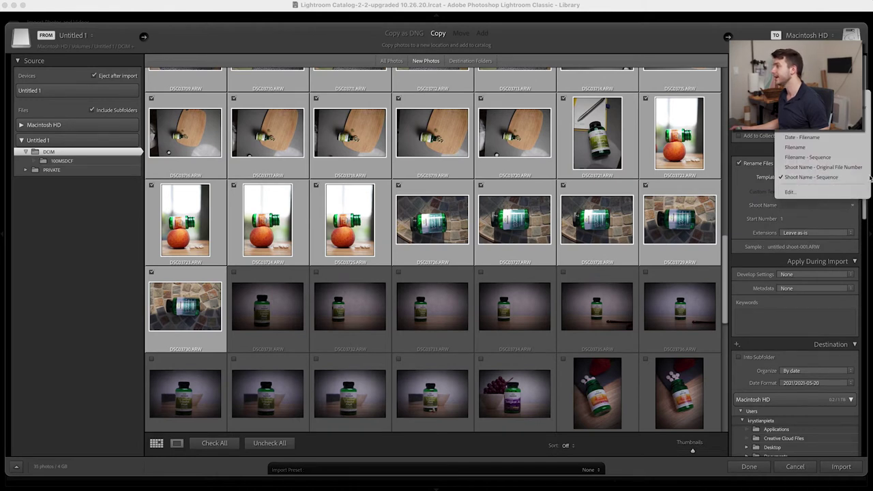
left_click(748, 191)
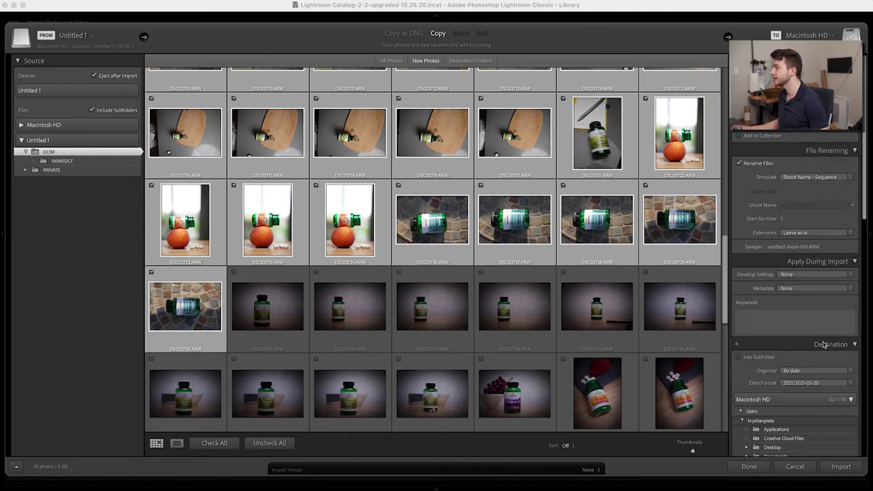
scroll(782, 308, "down", 3)
scroll(783, 308, "down", 3)
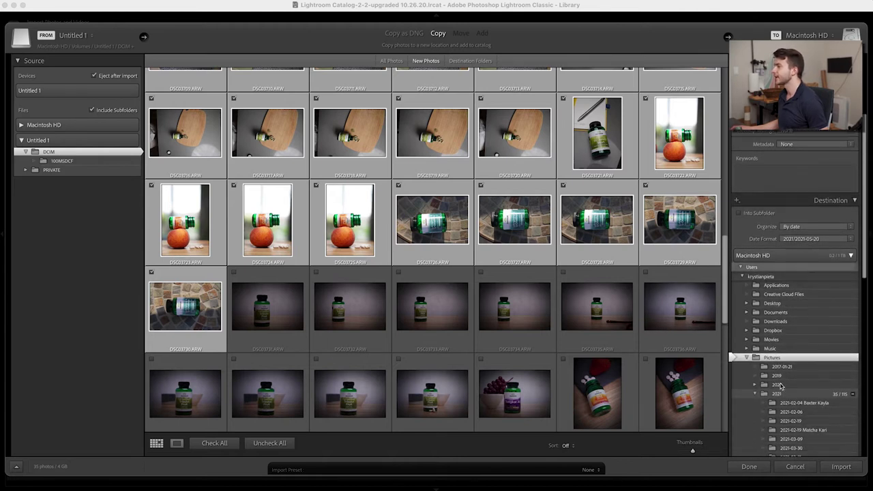
scroll(777, 383, "down", 1)
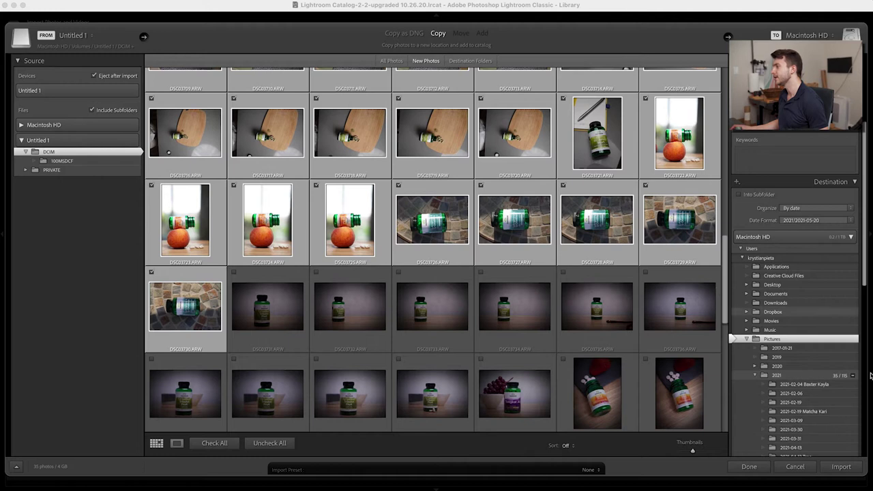
left_click(841, 467)
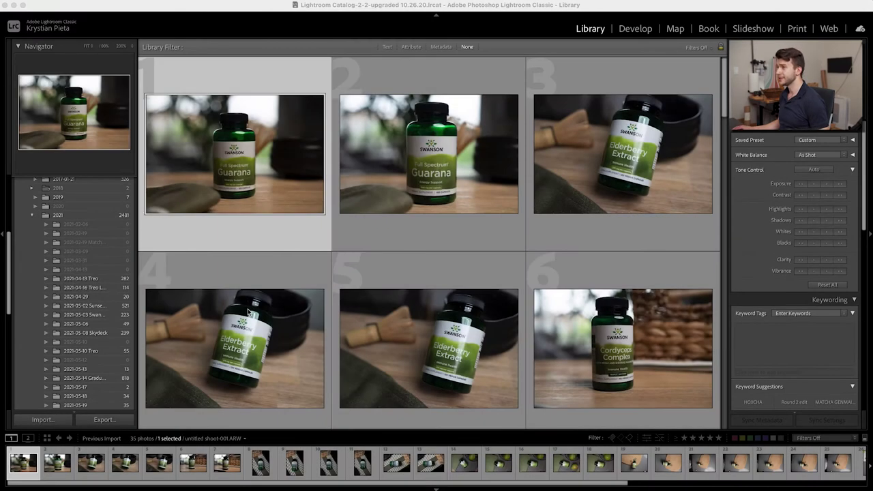
- Batch-rename all 35 photos with custom text Client-05-20-21 plus a four-digit sequence number
left_click(243, 2)
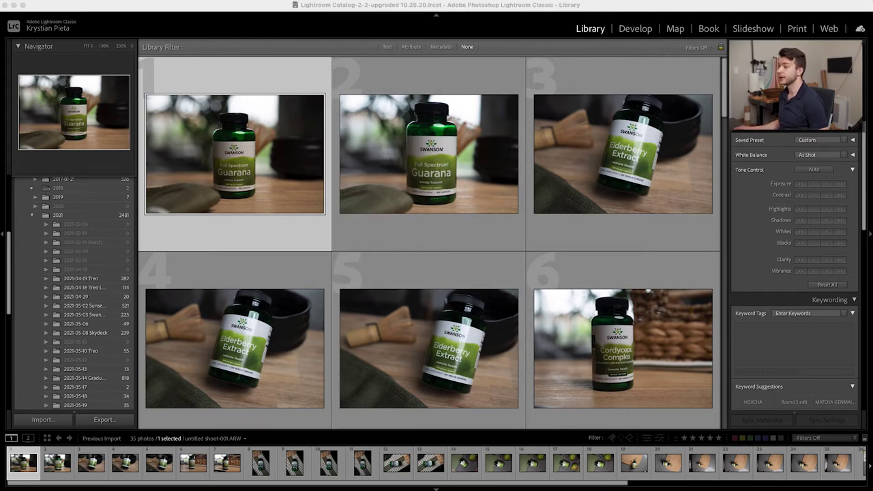
left_click(17, 469)
key("super+a")
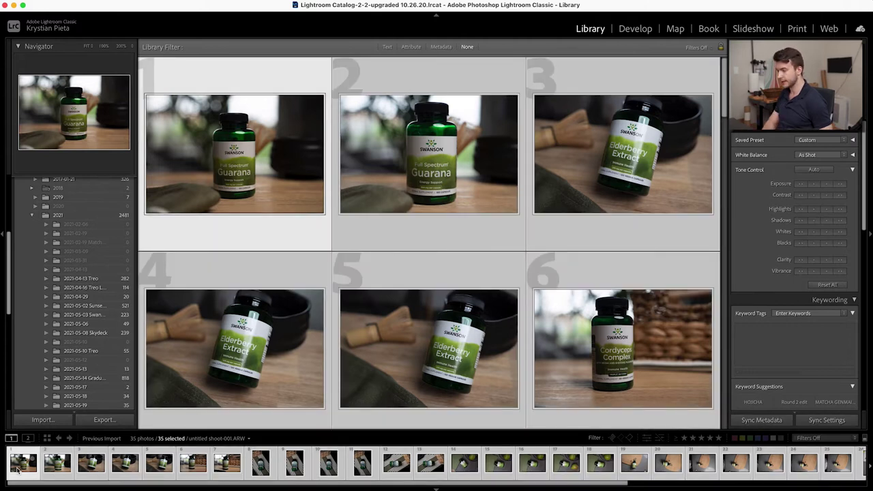
key("F2")
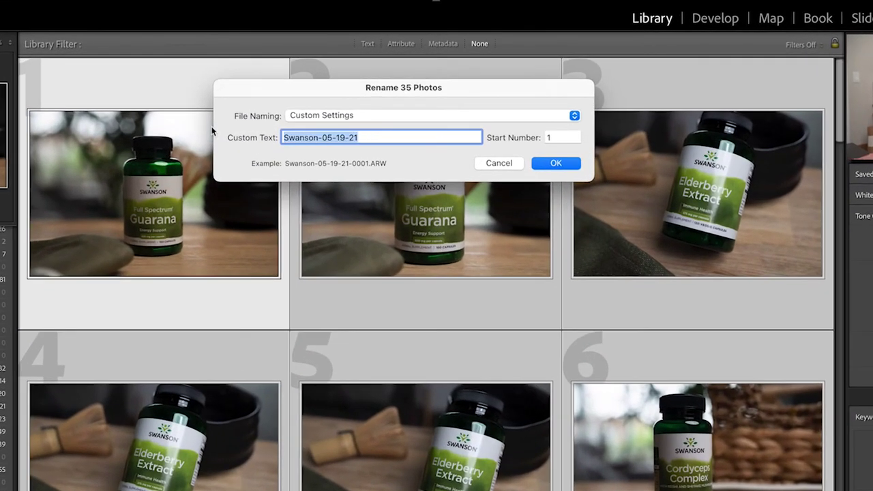
key("BackSpace")
type("C")
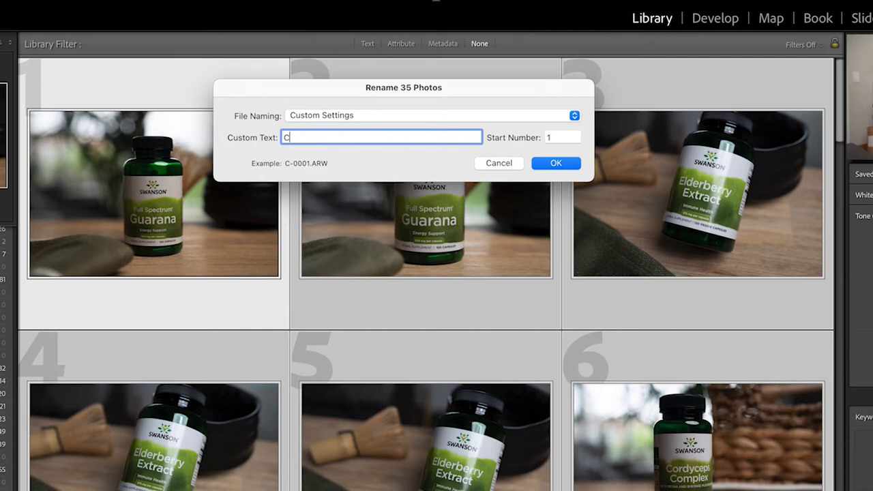
type("lient-")
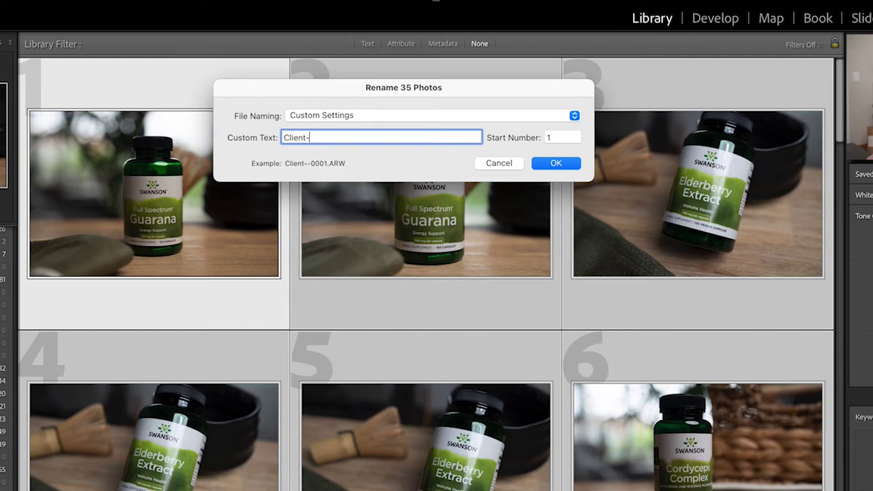
type("05-20-21")
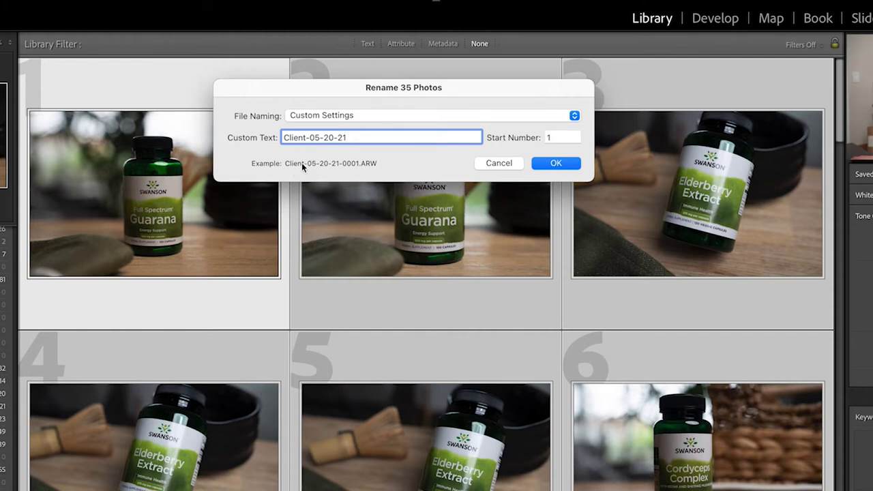
left_click(556, 163)
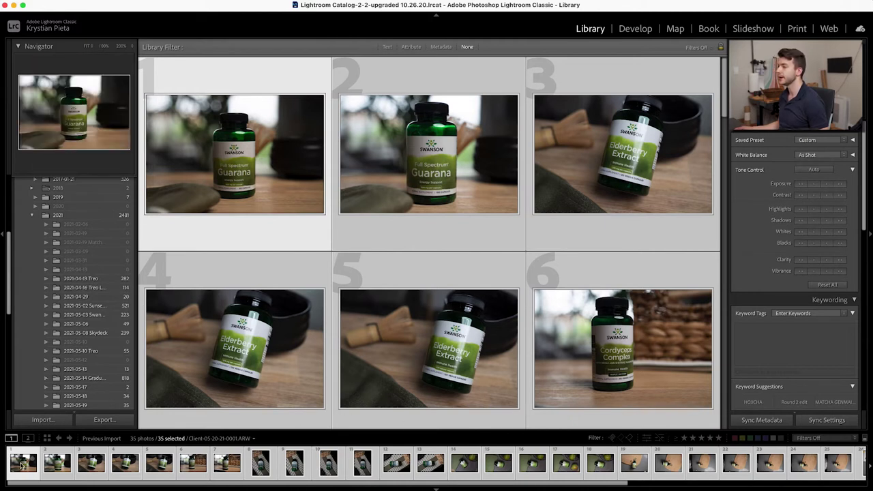
- Open the first thumbnail, the Full Spectrum Guarana bottle, in Loupe view
double_click(253, 158)
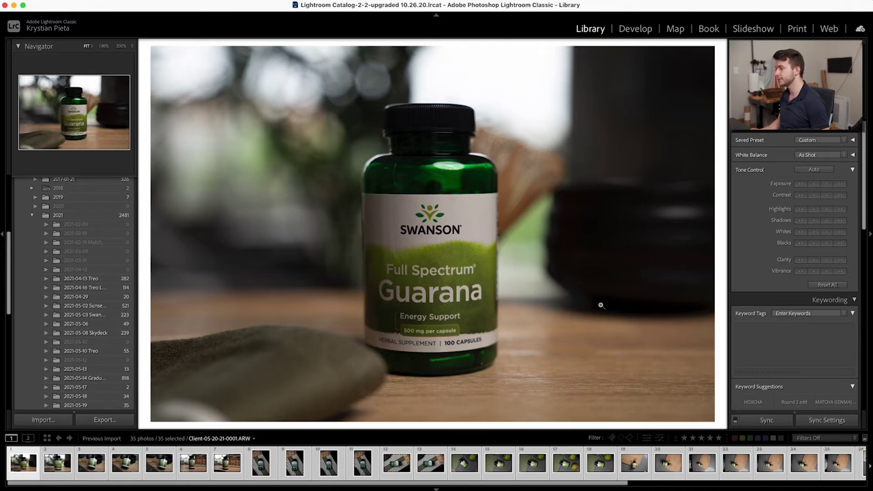
- Flag the first Guarana photo, photo 0002 and the Elderberry Extract photo as picks
key("p")
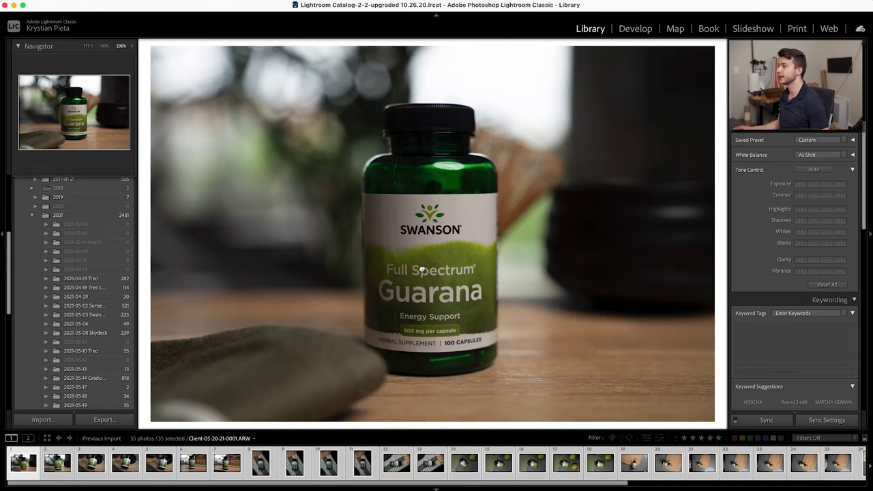
left_click_drag(437, 310, 461, 178)
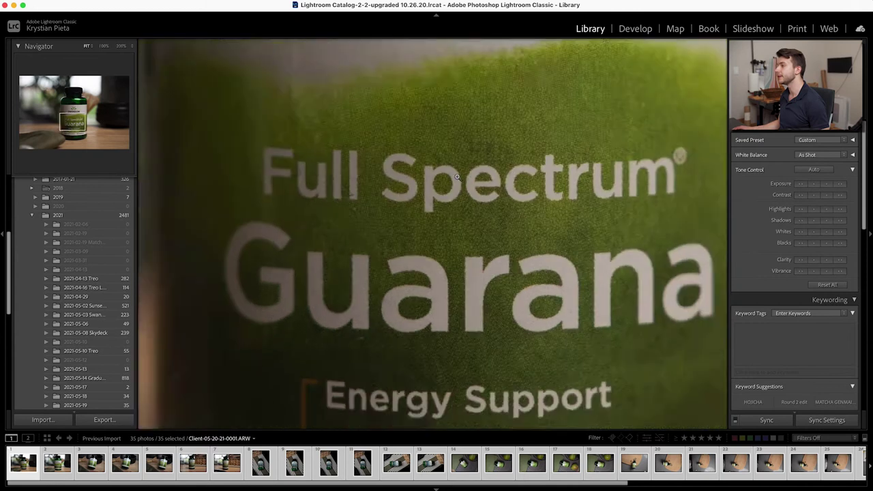
key("x")
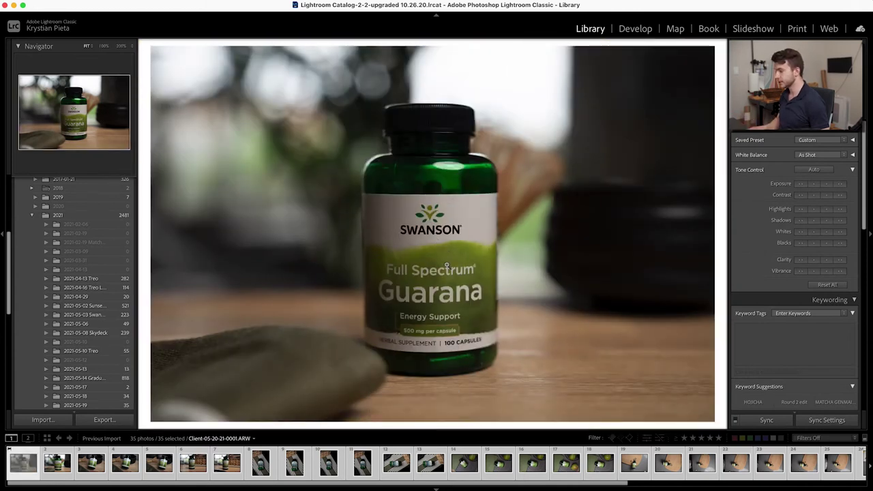
key("p")
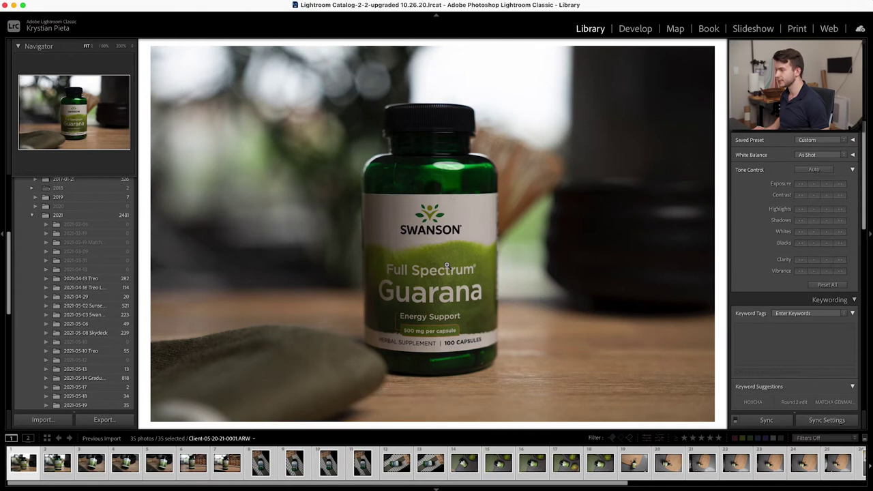
key("Right")
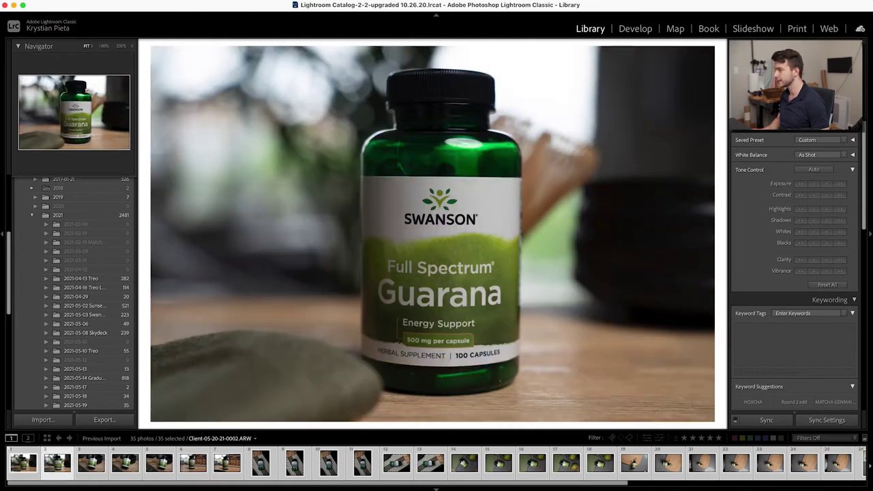
key("p")
key("Right")
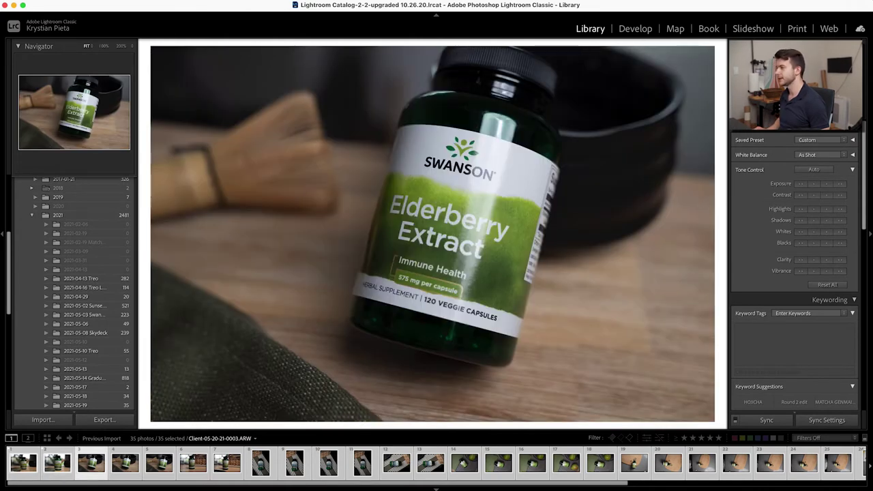
key("p")
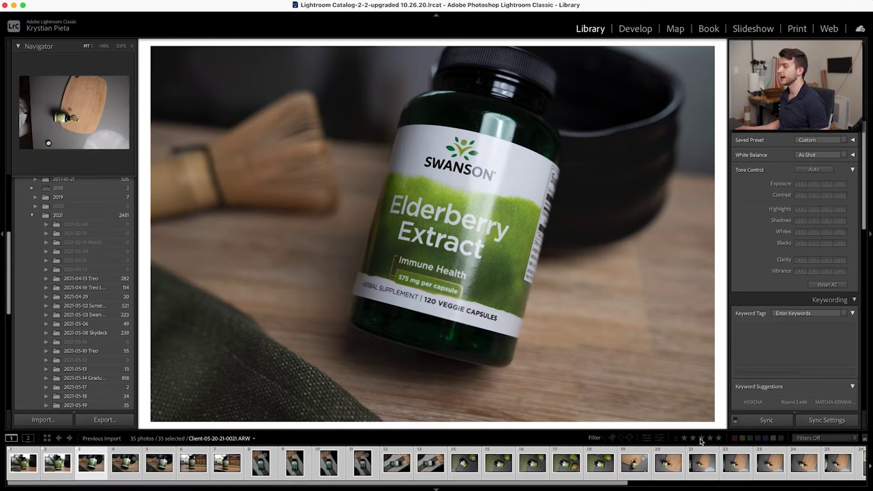
- Rate the shots one star, up to the Cordyceps Complex photo, and filter to one star or higher
left_click(28, 467)
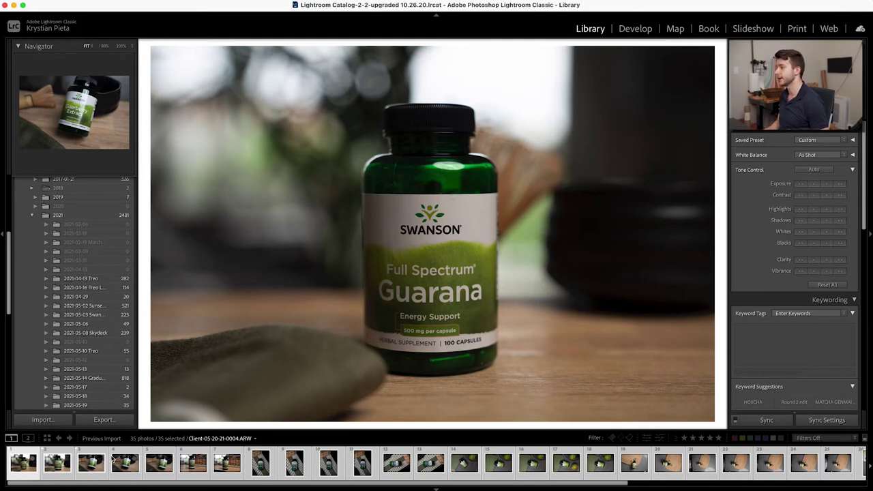
key("Right")
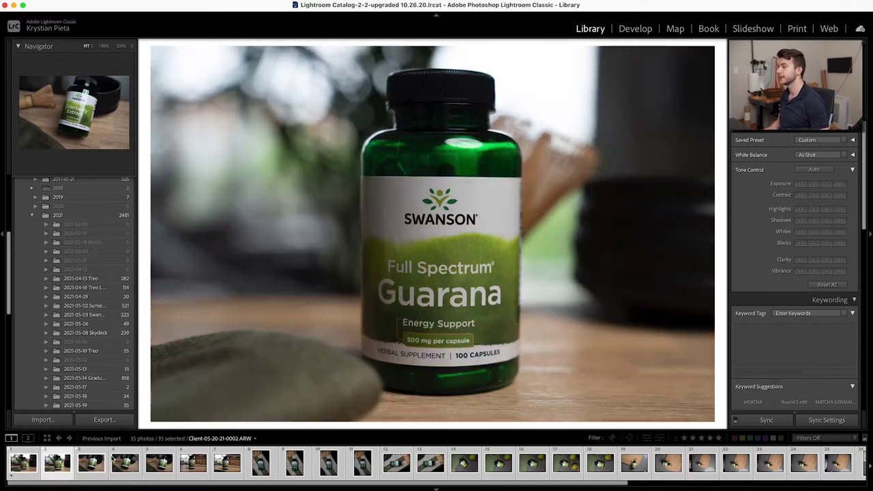
key("Right")
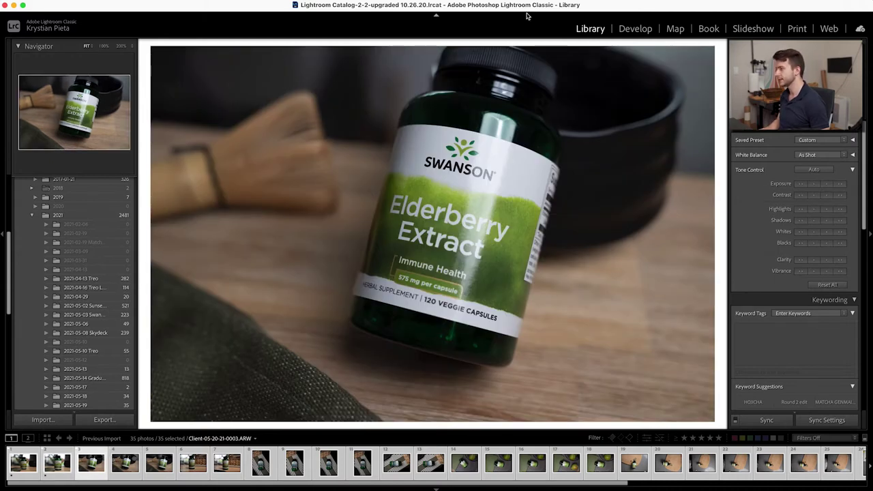
key("Right")
key("Right")
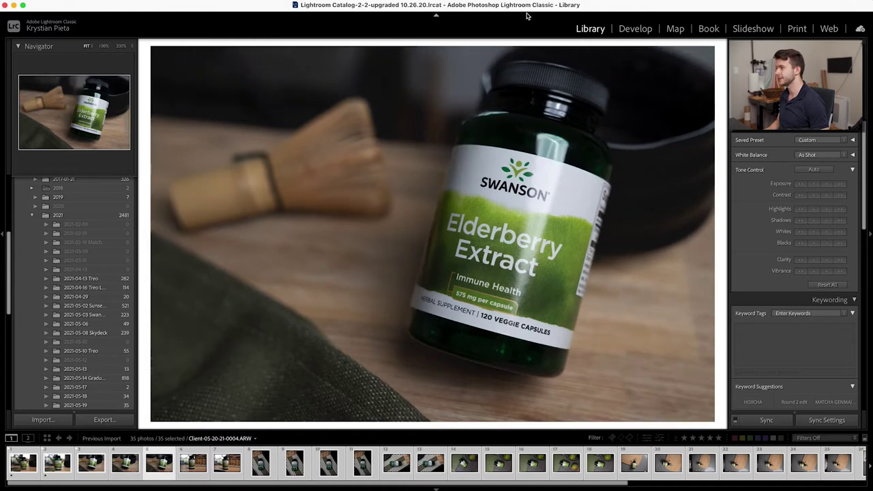
key("Right")
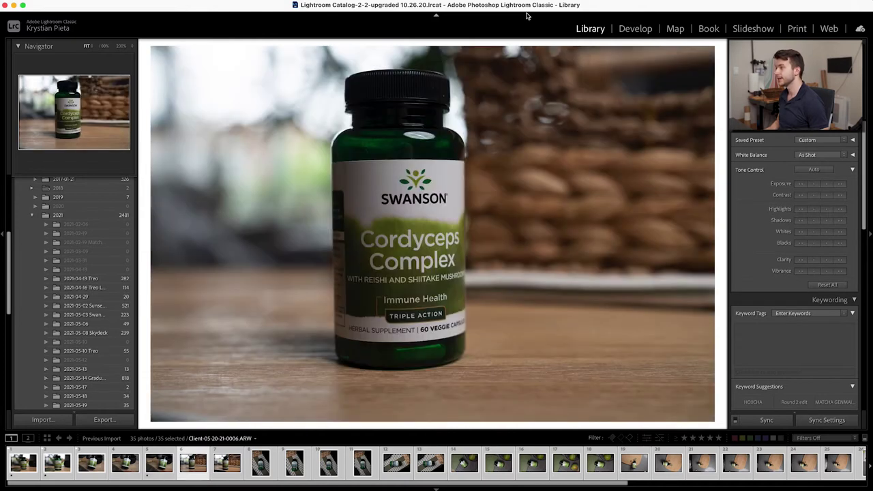
key("Right")
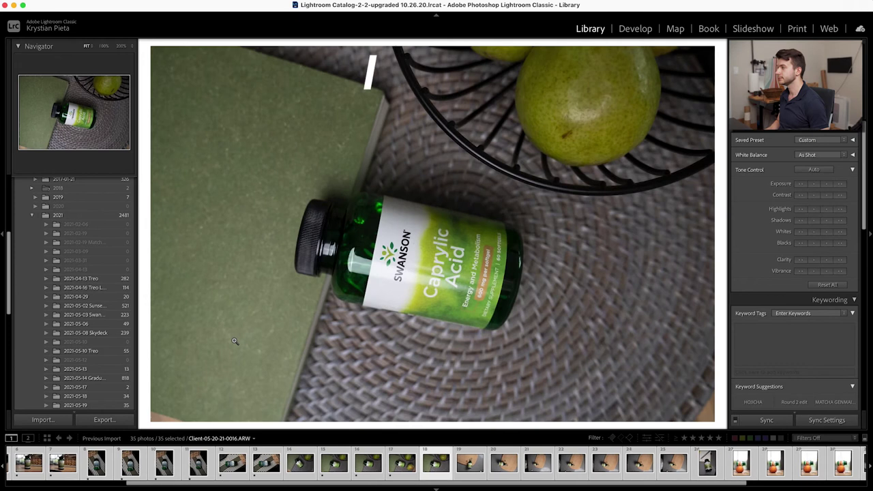
key("1")
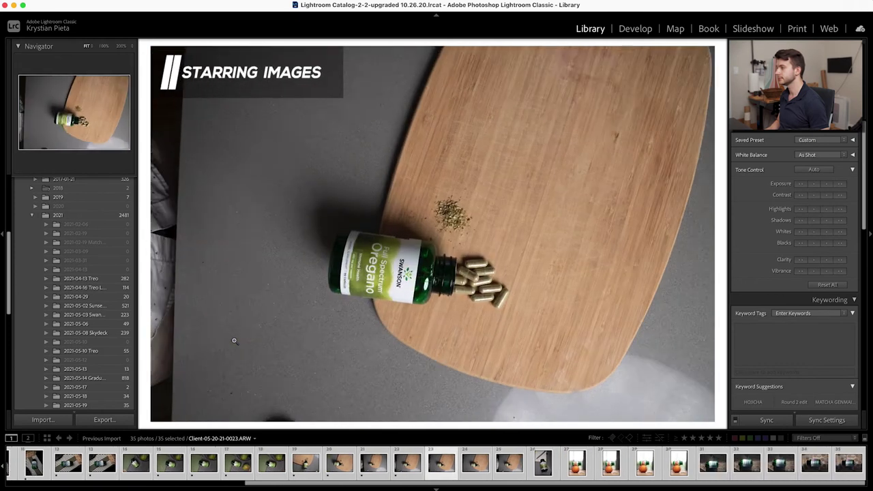
key("Right")
key("Right")
key("Right")
key("Right")
key("Right")
key("Right")
key("Right")
key("Right")
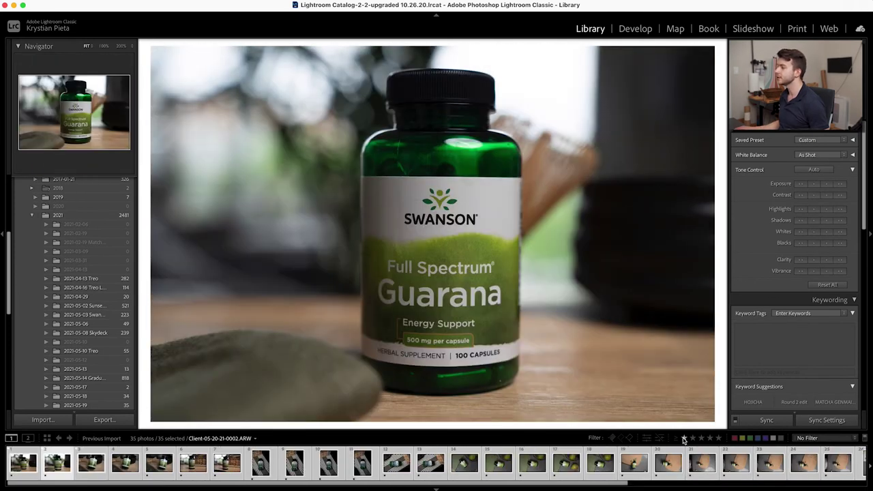
left_click(684, 438)
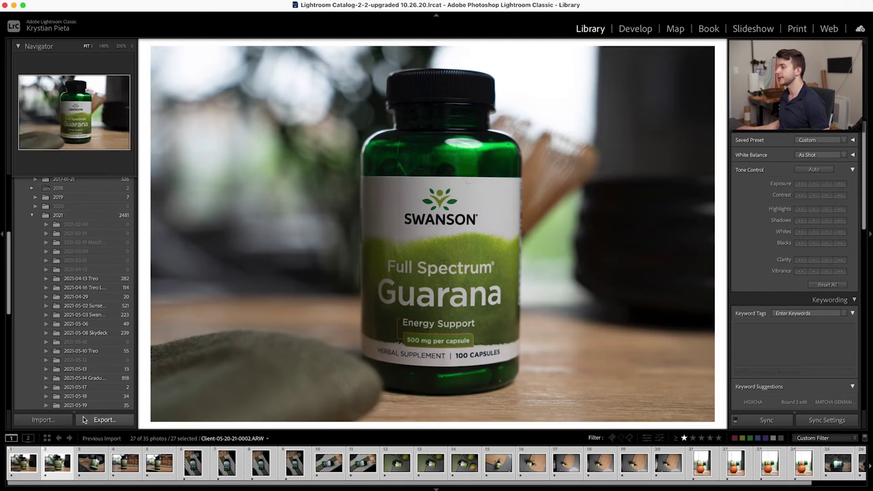
- Toggle the rating filter off and back to one star, then return to the first Guarana photo
left_click(684, 439)
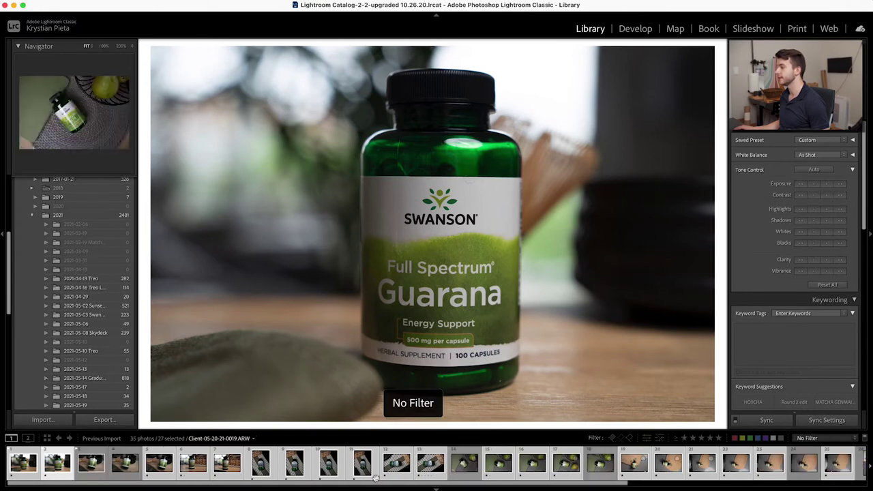
left_click(684, 438)
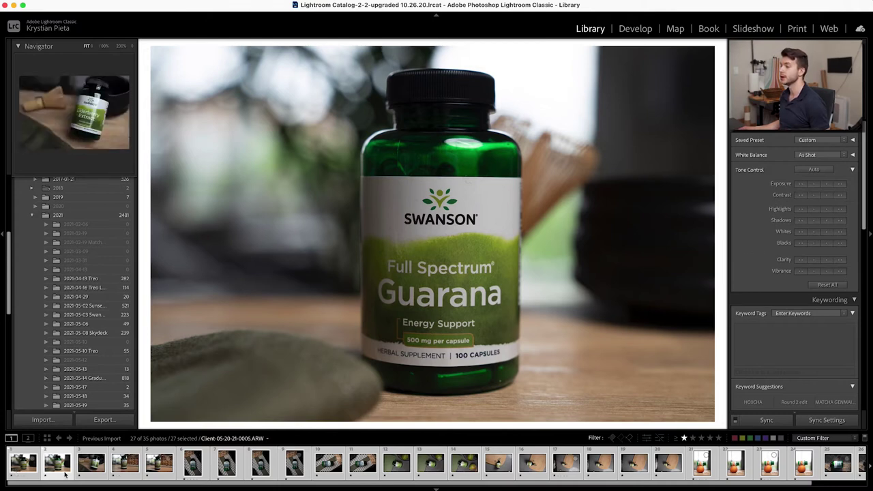
left_click(19, 469)
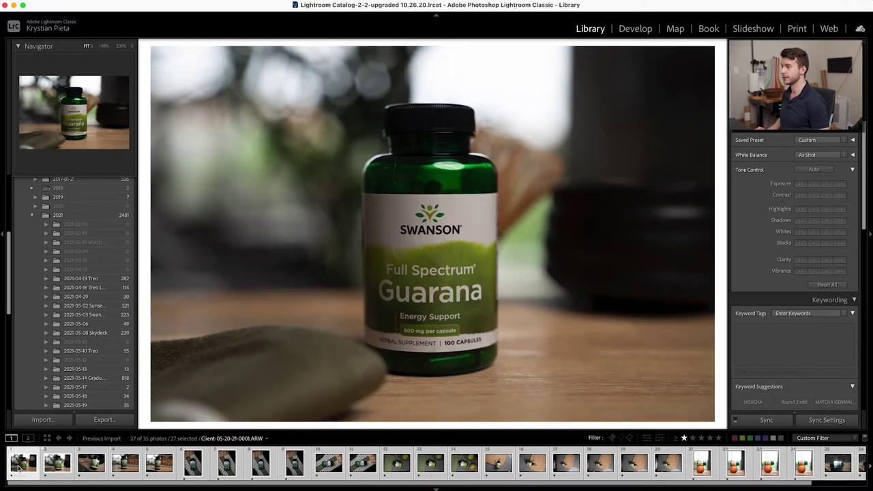
key("Right")
key("Right")
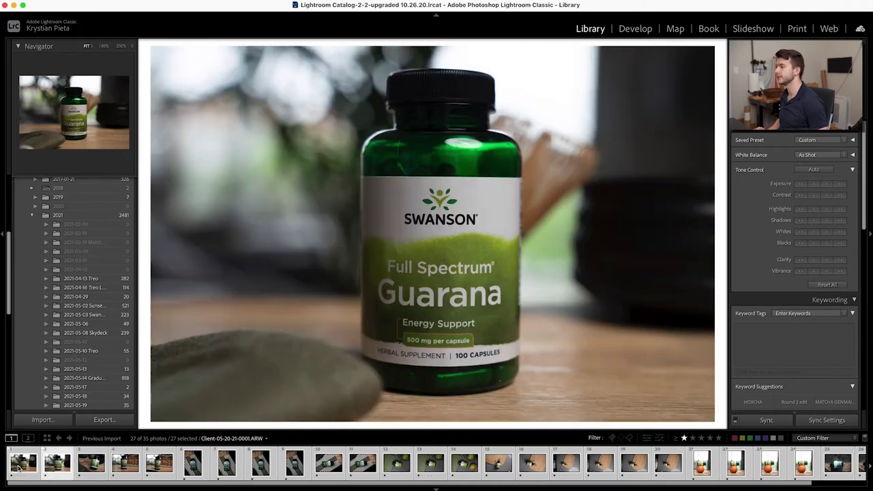
key("Left")
key("Left")
key("Right")
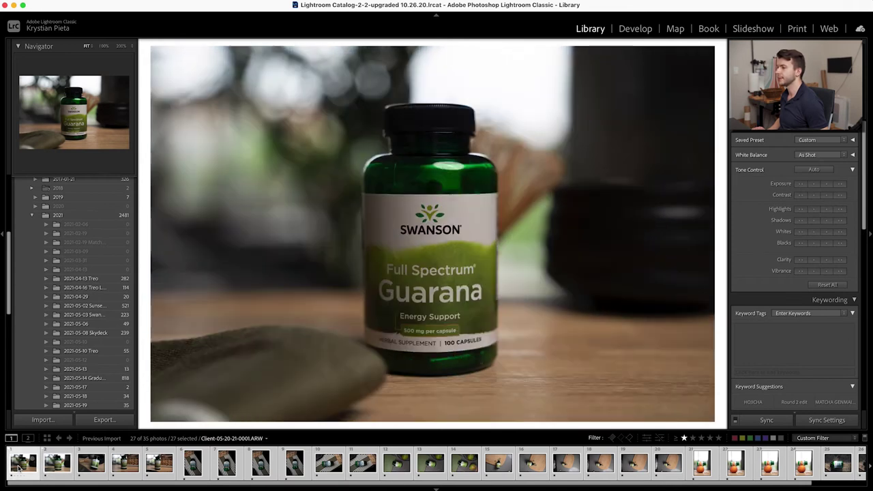
- Browse the filtered photos from the closer Guarana shot to the horizontal L-Arginine shot, 0012
left_click(62, 465)
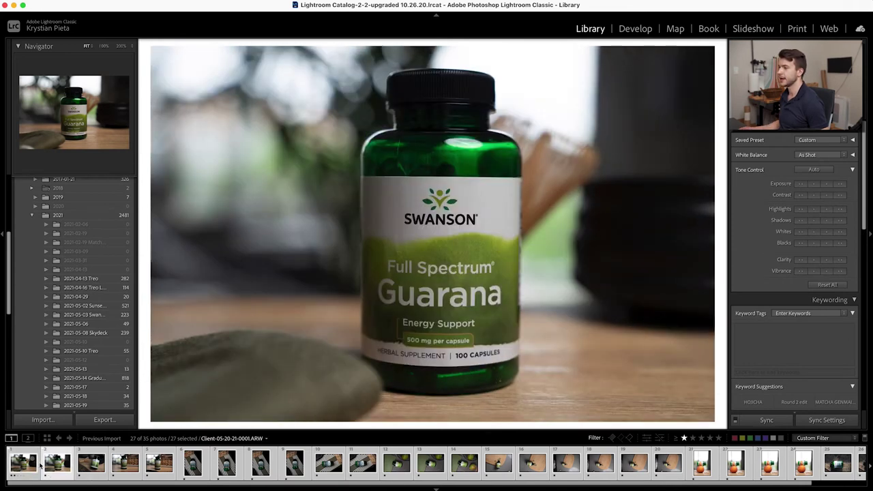
left_click(59, 464)
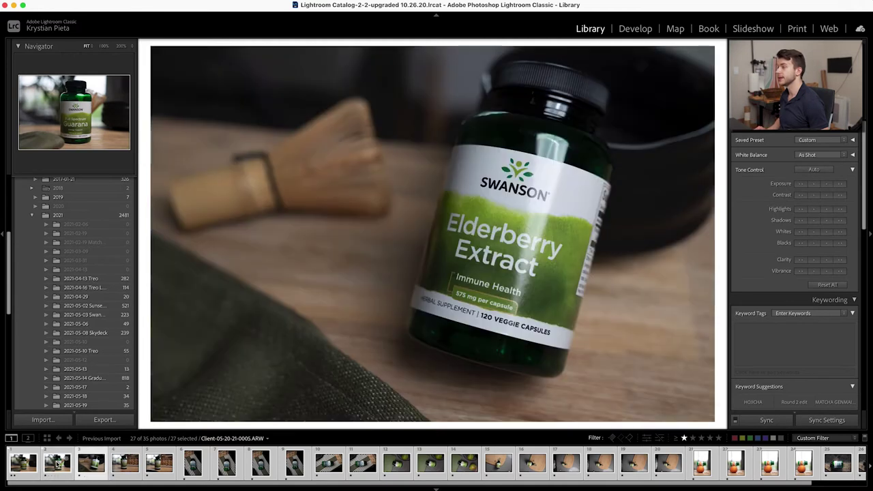
key("Right")
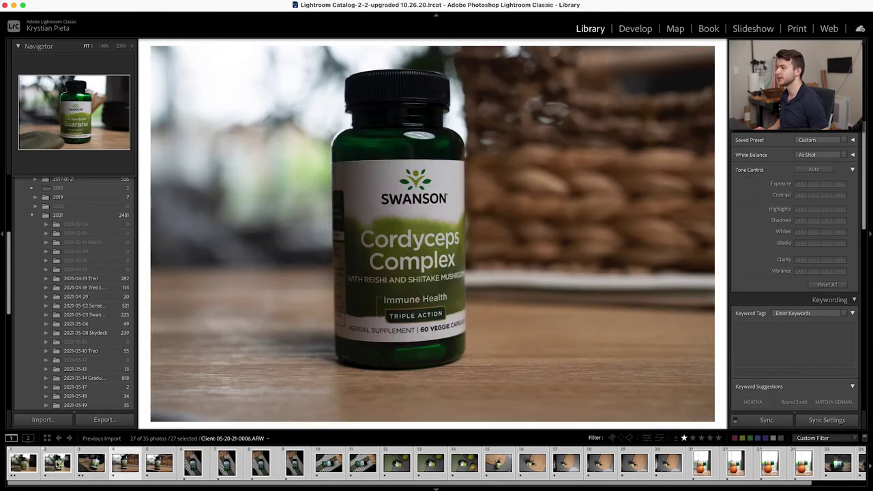
key("Right")
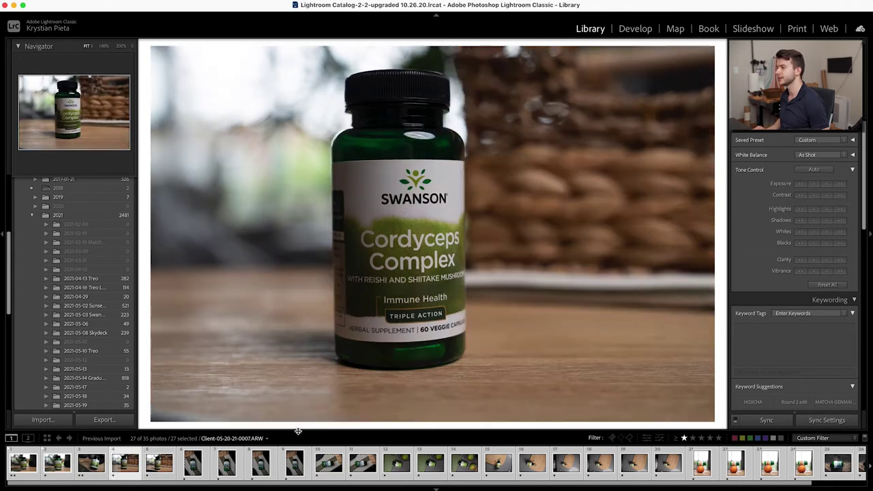
key("Right")
key("Right")
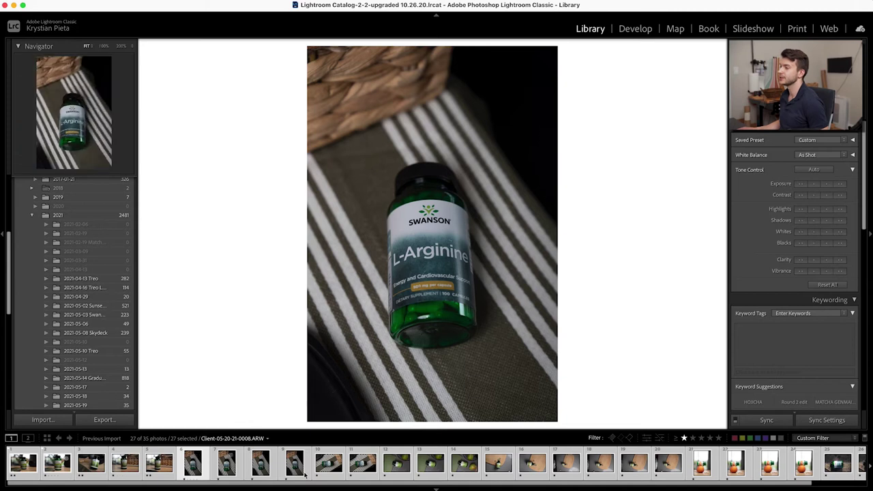
left_click(328, 464)
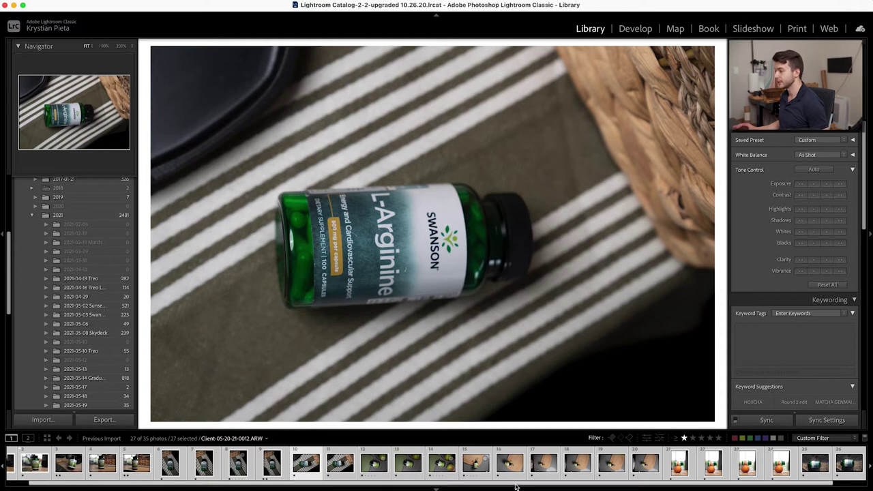
left_click_drag(515, 485, 443, 485)
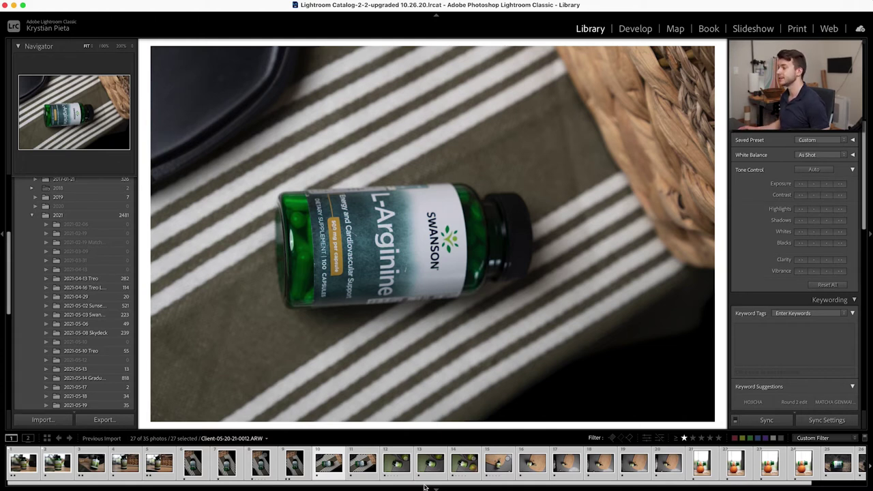
- Filter to two stars or more, browse the four photos, and open Elderberry Extract 0005 in Develop
key("super+alt+2")
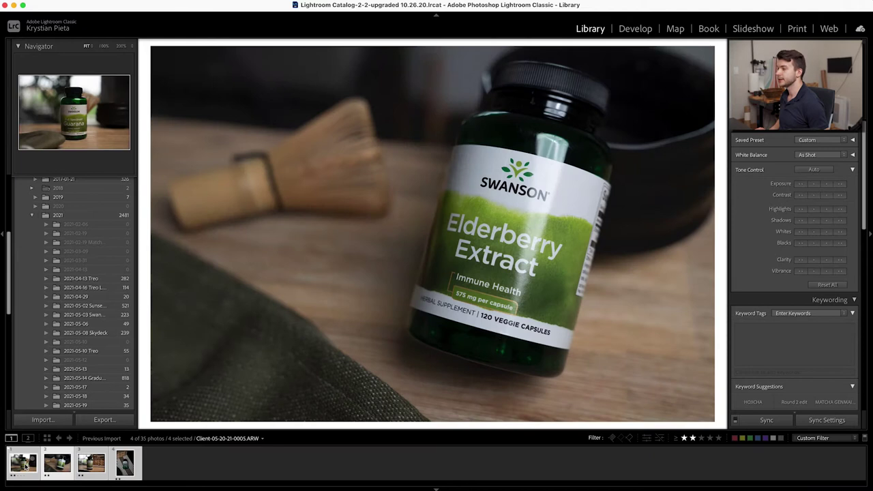
key("Right")
key("Left")
key("Left")
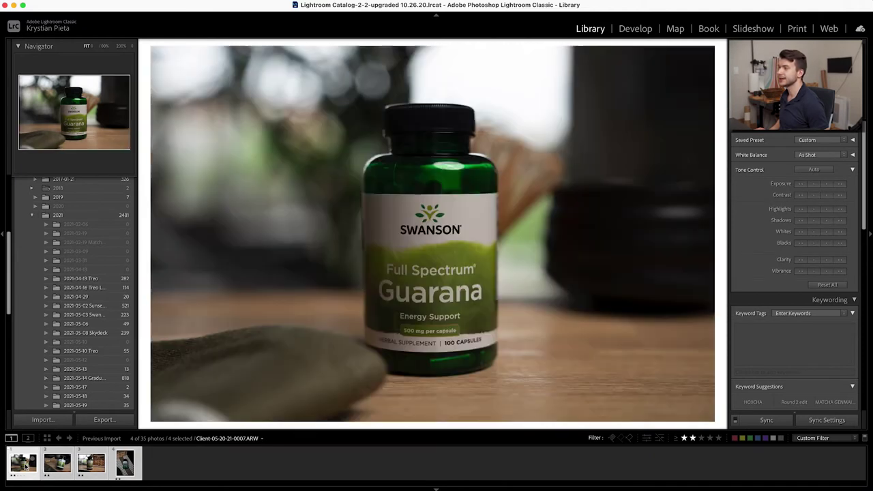
key("Right")
key("Left")
key("Right")
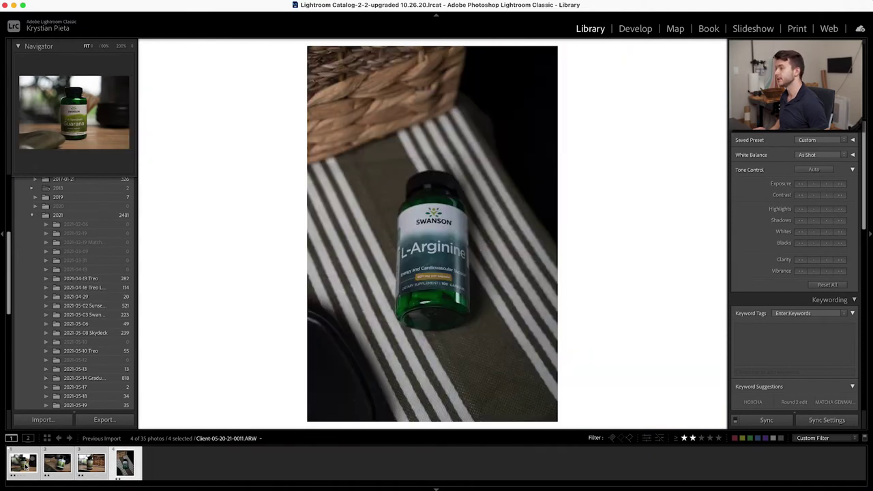
key("Left")
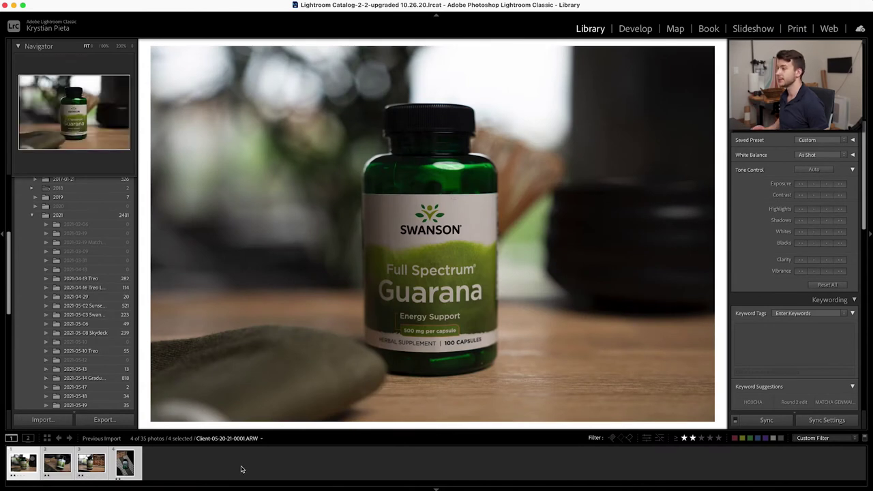
key("Right")
key("Right")
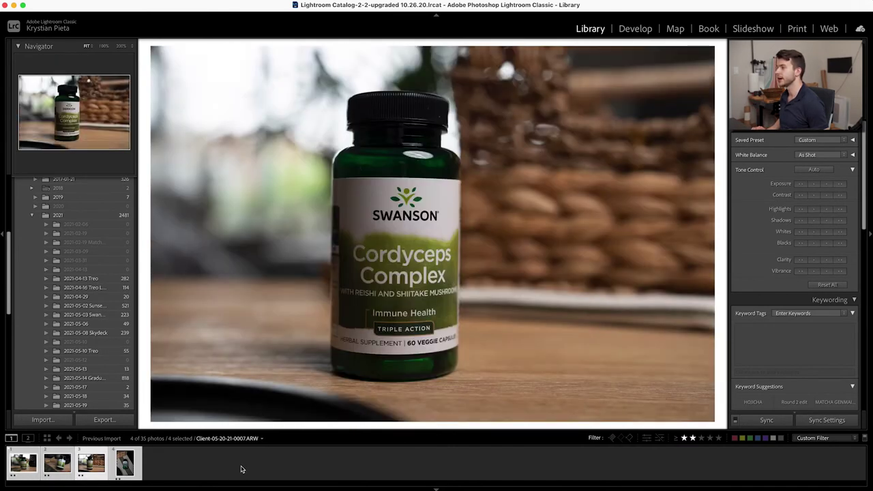
key("Left")
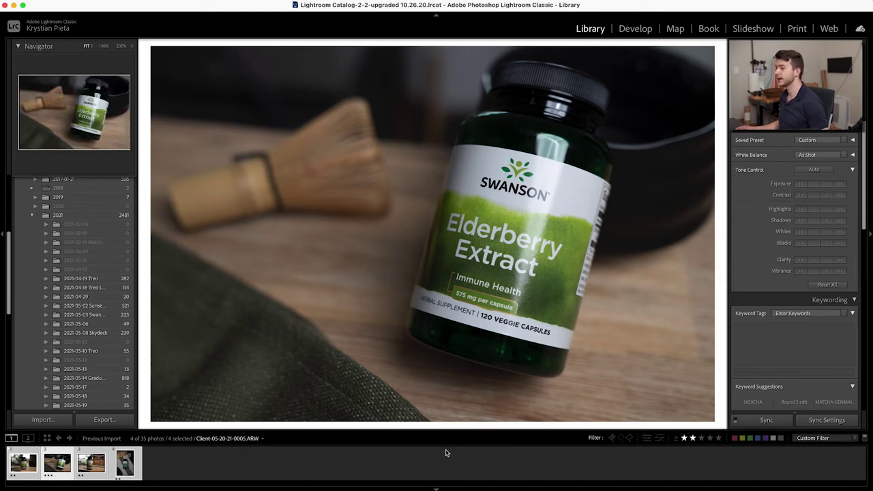
key("d")
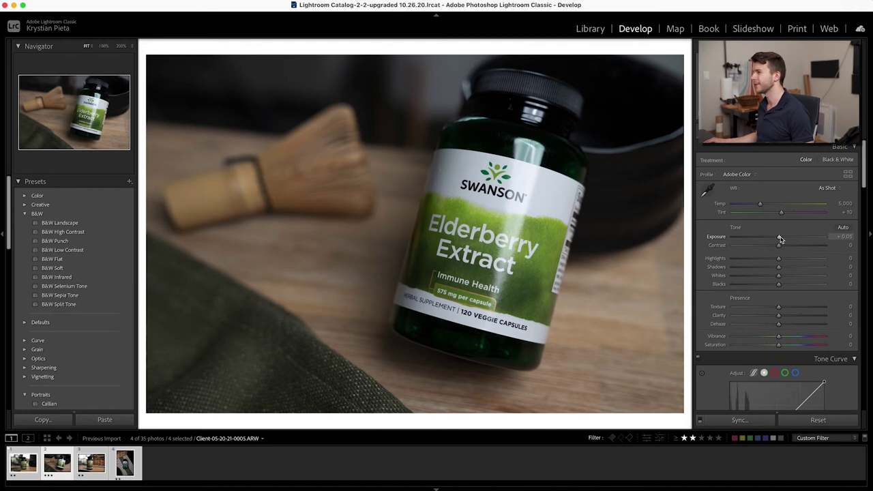
- Set Exposure +0.95, Highlights -25, Shadows +25, Whites +24, Blacks -28, Texture +8, Clarity +10, and a tone-curve dip
left_click_drag(780, 240, 782, 306)
left_click_drag(778, 315, 783, 315)
scroll(784, 321, "down", 4)
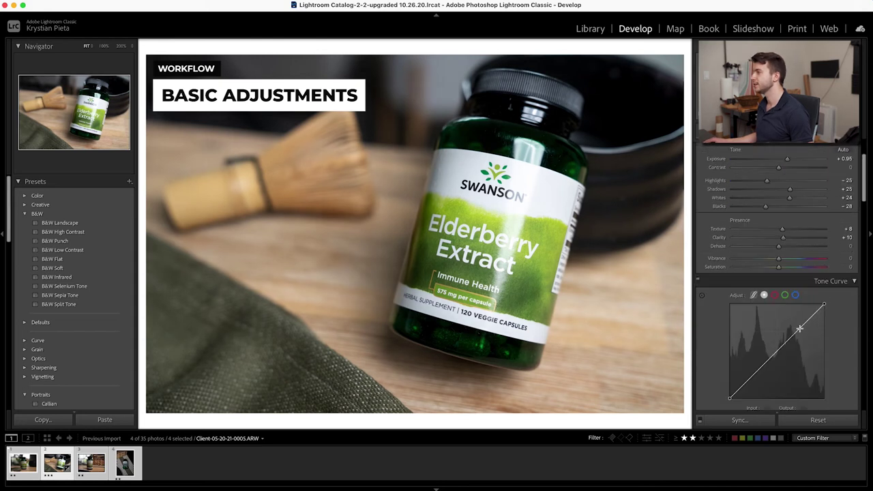
left_click_drag(752, 375, 752, 377)
scroll(773, 274, "down", 5)
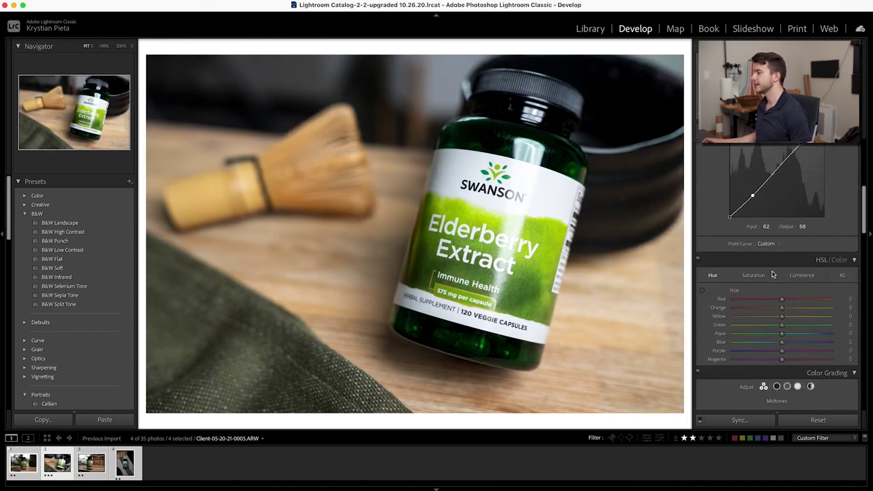
scroll(804, 240, "down", 8)
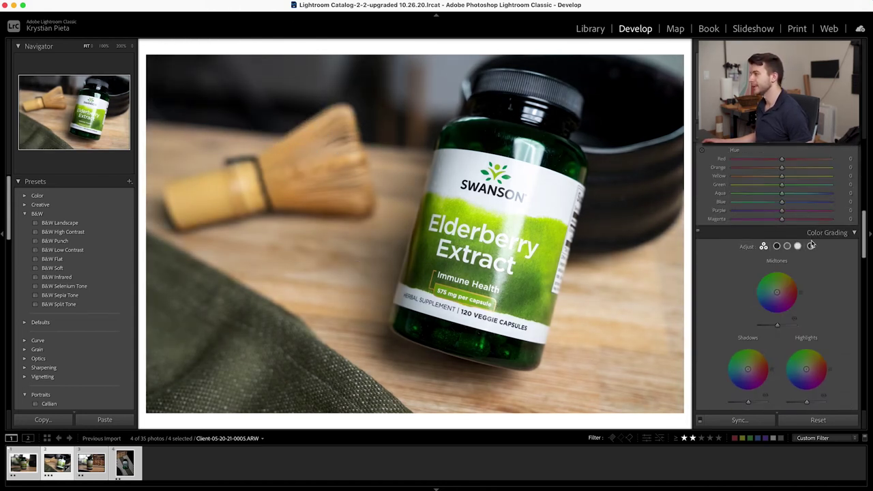
scroll(811, 249, "down", 5)
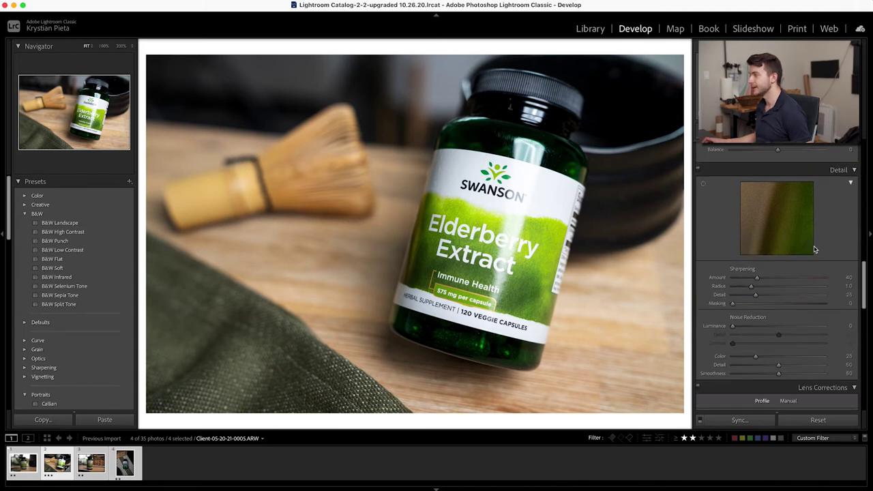
scroll(814, 249, "down", 5)
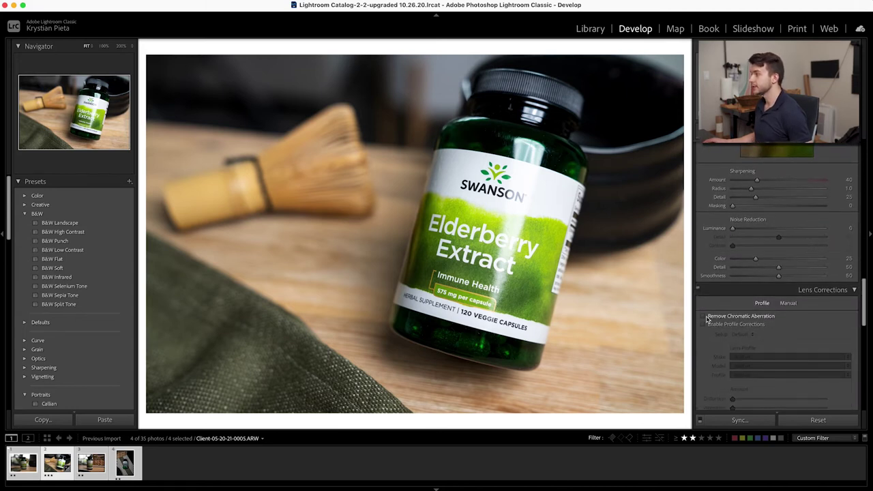
- Enable lens profile corrections and zoom in to check the label detail
left_click(740, 324)
scroll(764, 208, "up", 3)
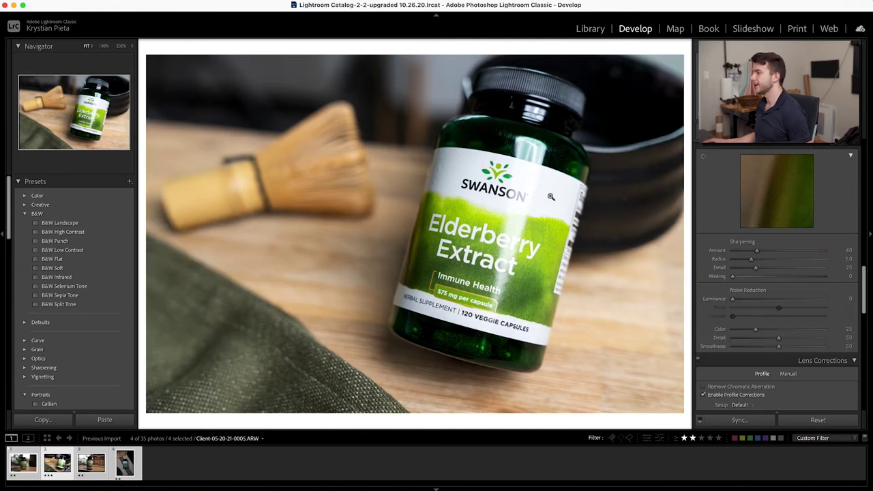
left_click_drag(550, 197, 487, 190)
key("super+1")
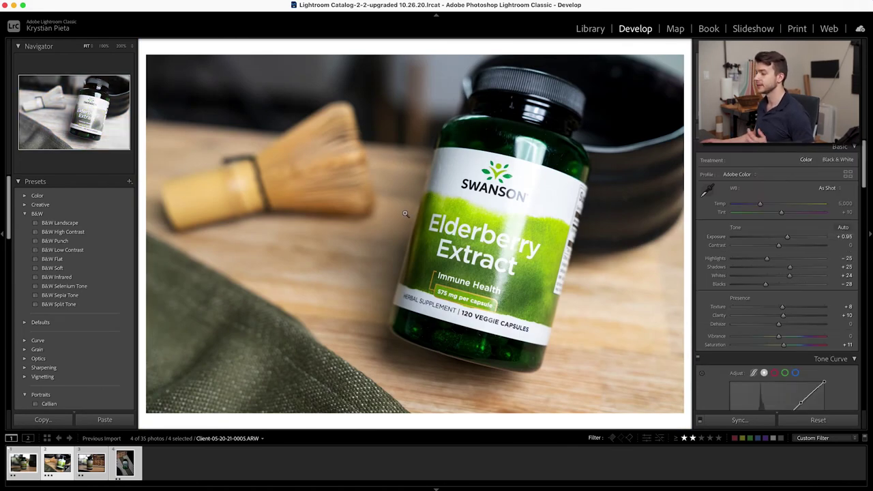
left_click_drag(406, 212, 436, 179)
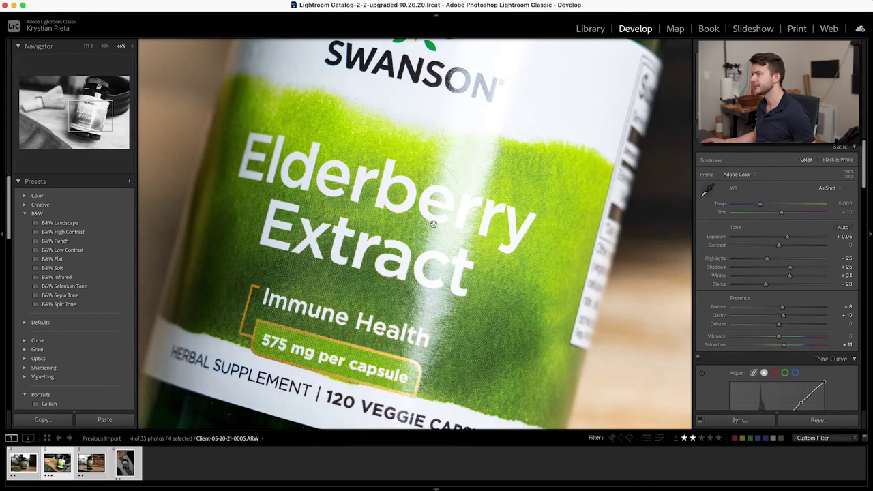
scroll(431, 232, "down", 5)
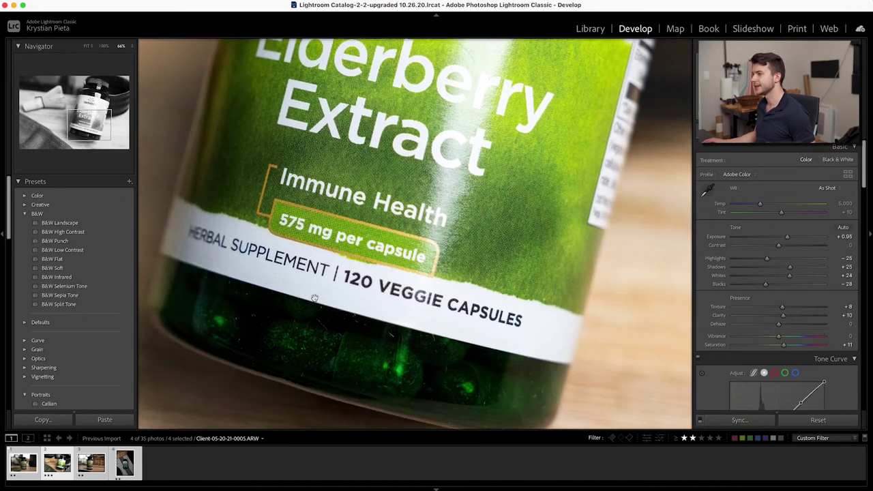
scroll(440, 291, "up", 8)
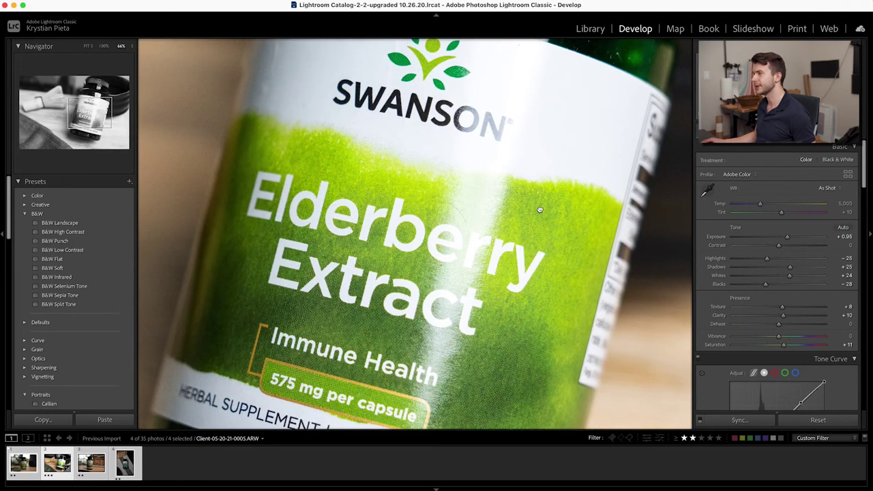
scroll(447, 233, "down", 5)
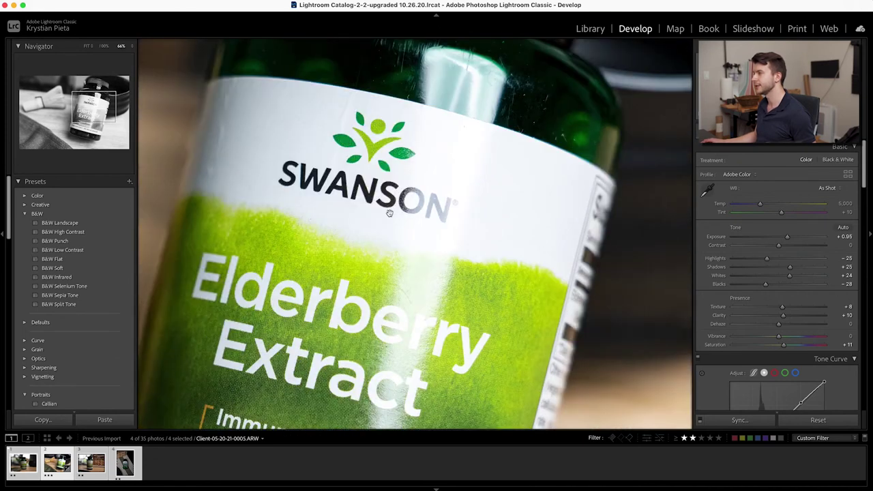
scroll(390, 213, "up", 6)
scroll(347, 125, "left", 1)
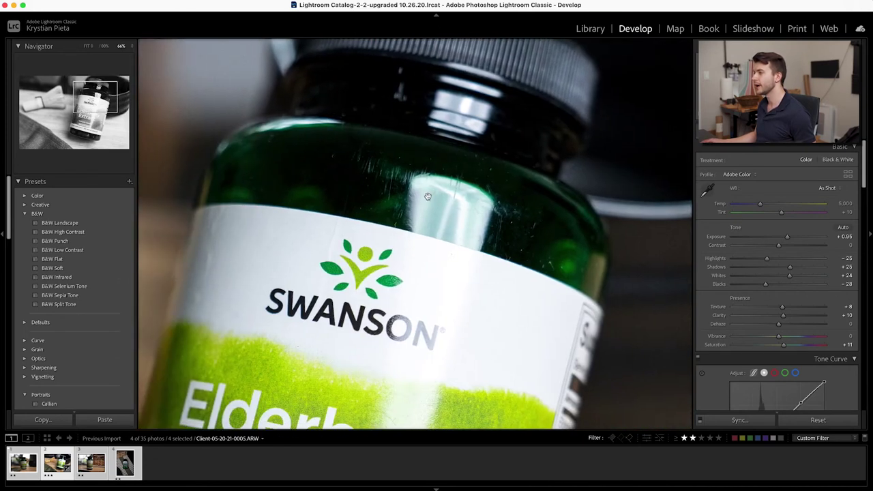
left_click(348, 124)
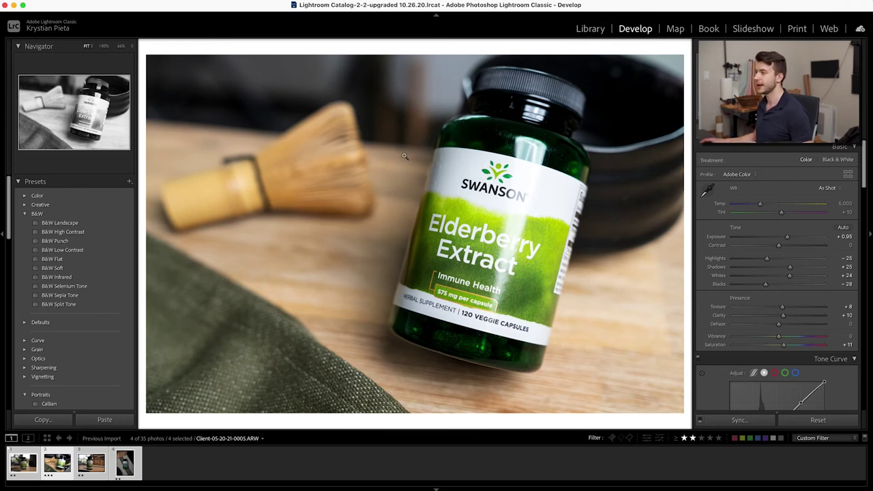
- Open Client-05-20-21-0005.ARW in Adobe Photoshop 2021 with Cmd+E
key("super+e")
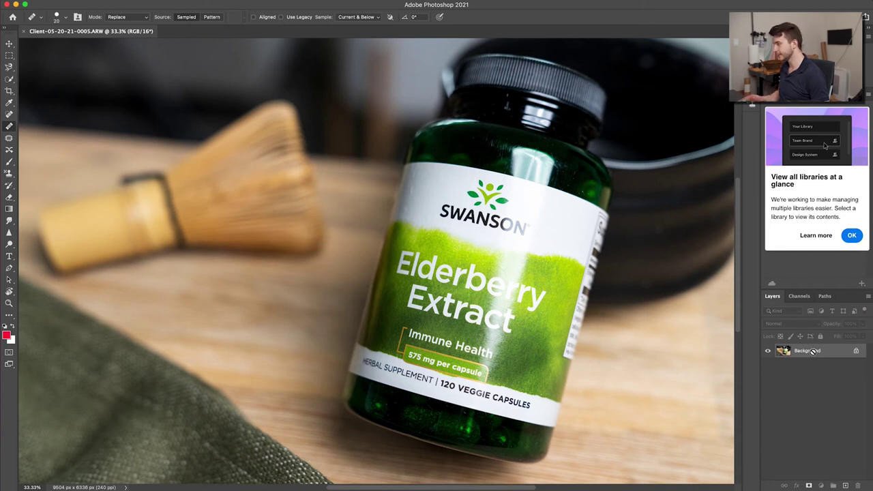
- Duplicate the background into Layer 1 and spot-heal the bottle-glass dust with a 45 brush
key("super+j")
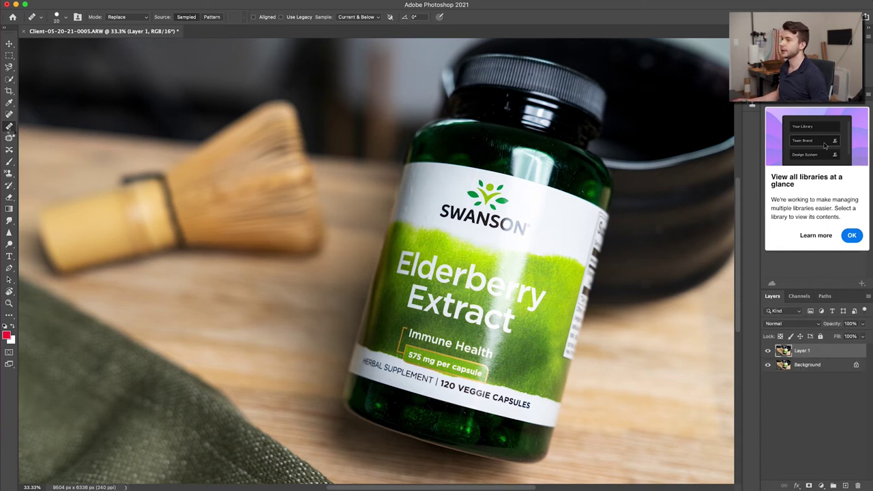
left_click(9, 115)
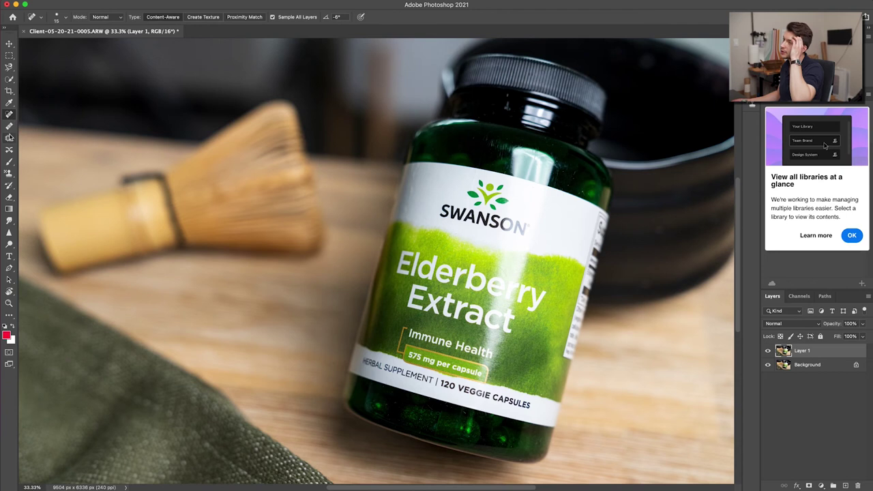
scroll(538, 227, "up", 3)
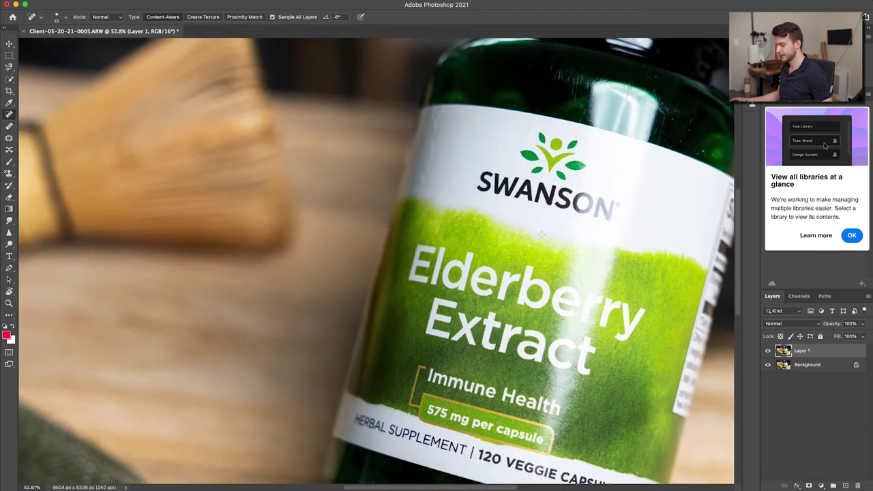
key("bracketright")
key("bracketright")
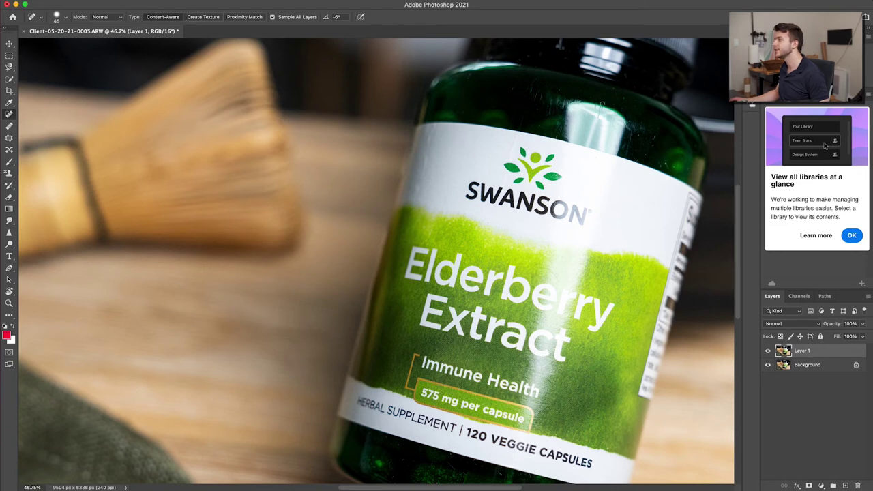
scroll(602, 105, "up", 5)
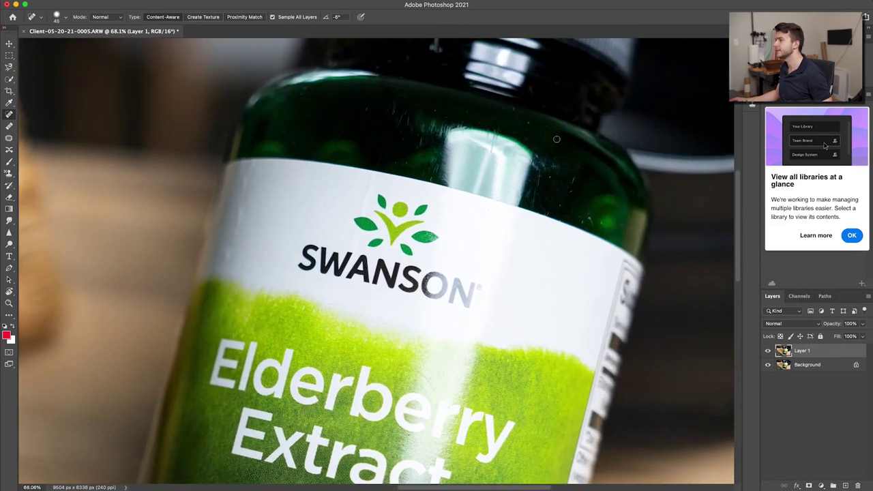
left_click(489, 134)
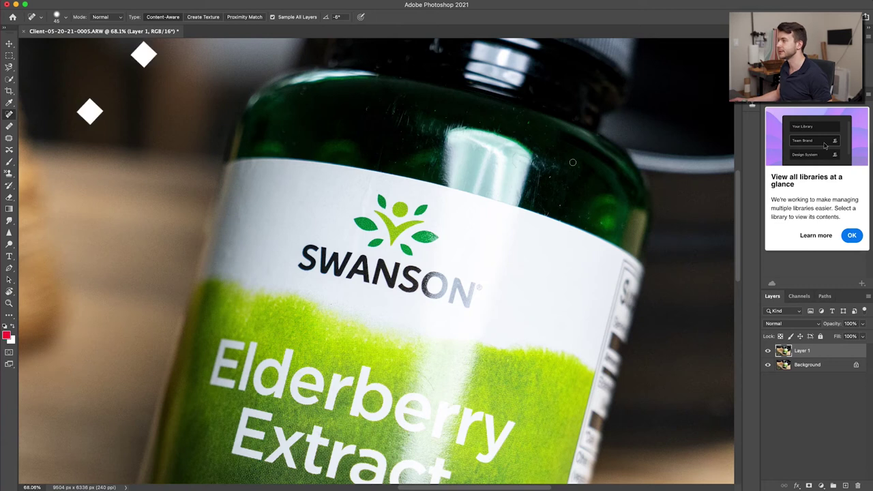
scroll(415, 354, "down", 2)
scroll(415, 354, "down", 8)
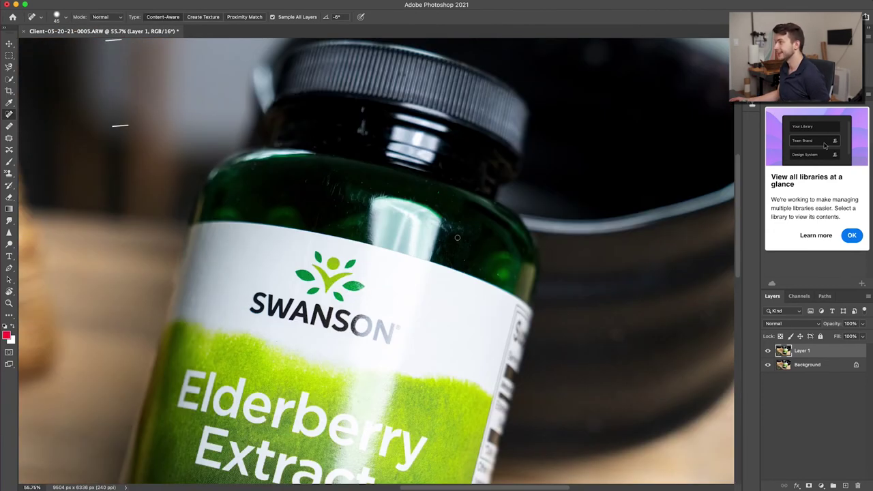
key("super+0")
key("super+s")
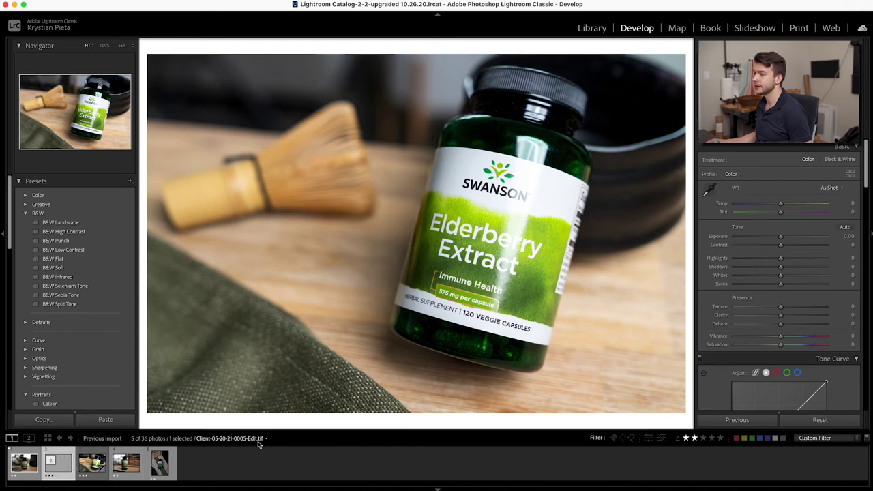
- Compare the original raw photo and a neighbouring shot, then reselect the retouched -Edit.tif
left_click(88, 469)
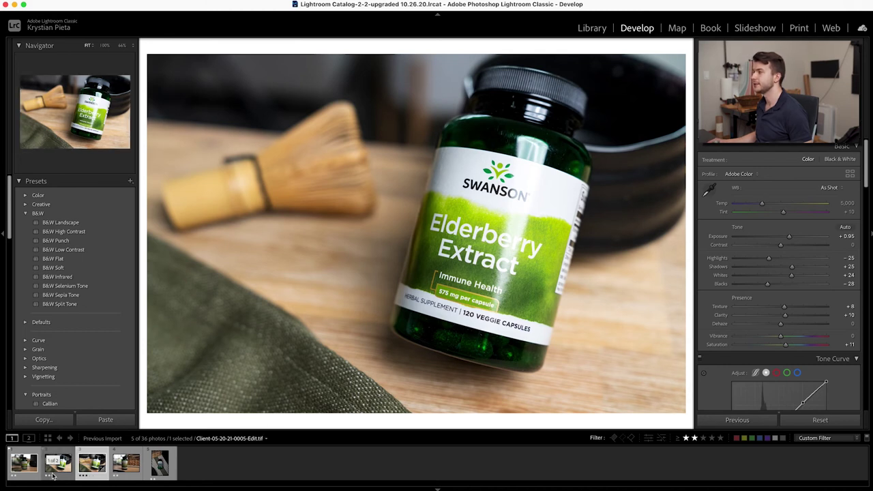
left_click(87, 468)
left_click(60, 470)
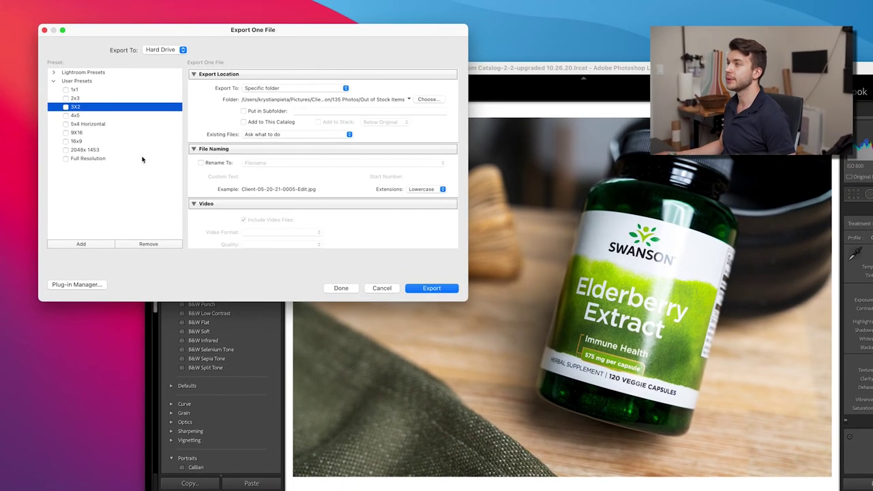
- Apply the Full Resolution user preset and review its File Settings and Image Sizing sections
left_click(101, 150)
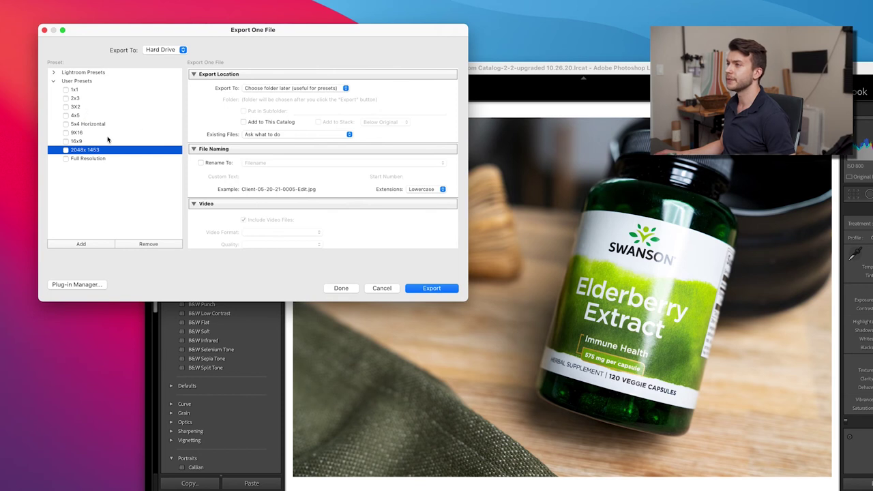
left_click(104, 158)
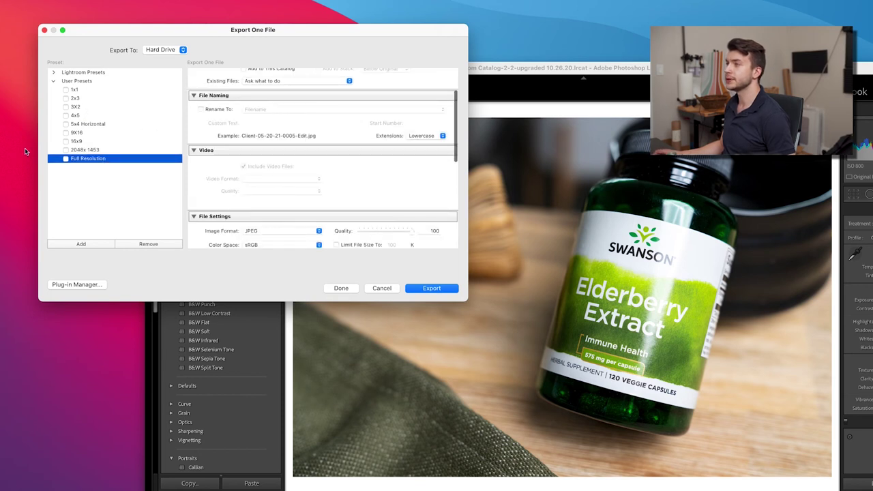
scroll(333, 143, "down", 5)
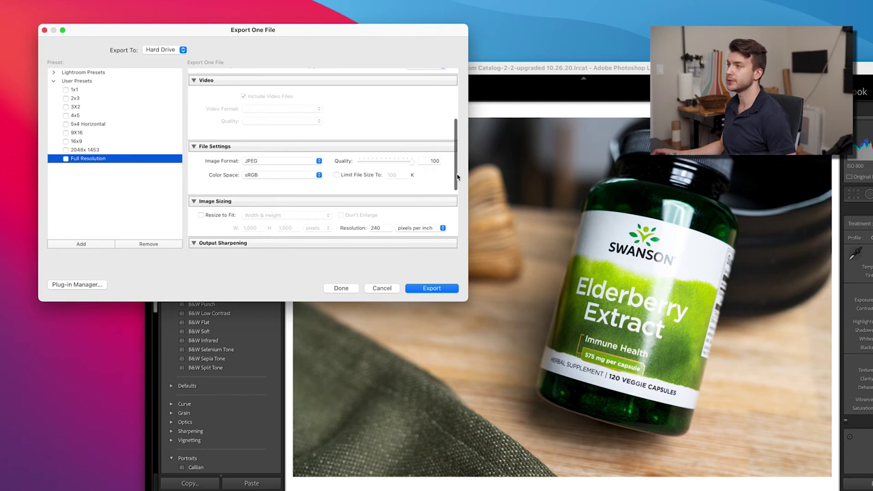
scroll(457, 177, "down", 2)
scroll(227, 176, "down", 3)
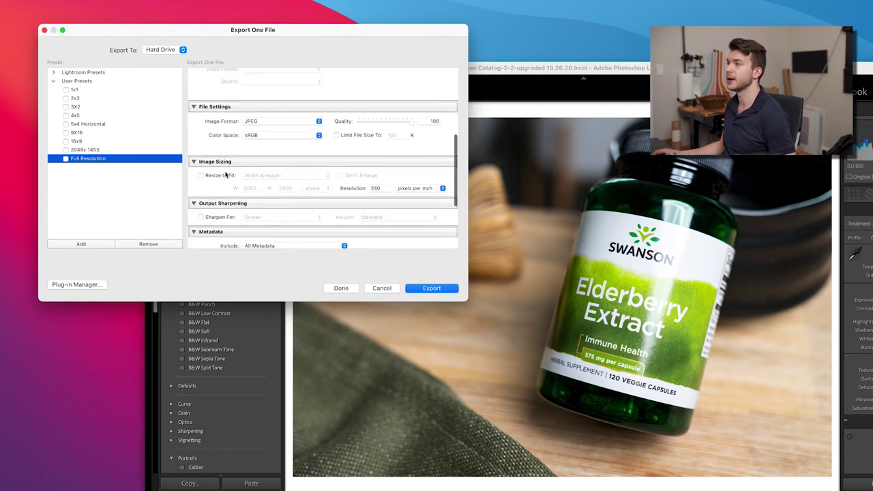
scroll(235, 179, "down", 1)
scroll(232, 178, "up", 10)
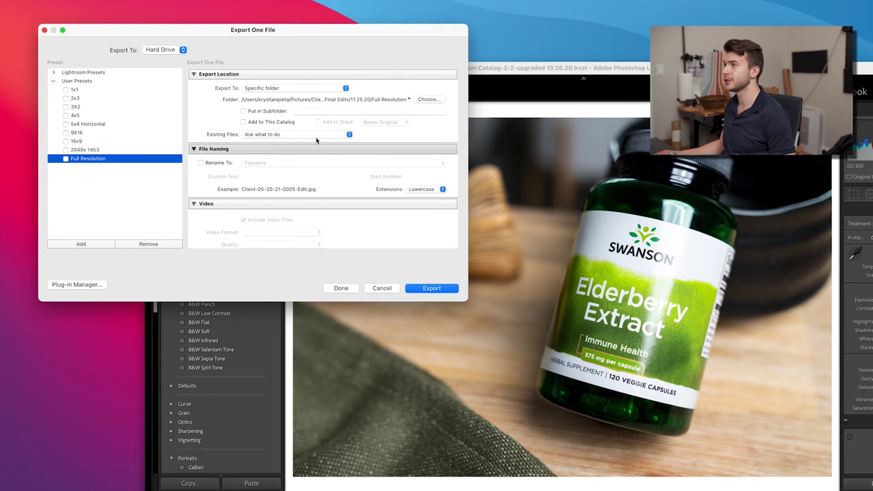
- Export the retouched photo into a new 'Youtube Workflow Video' folder inside Pictures
left_click(428, 99)
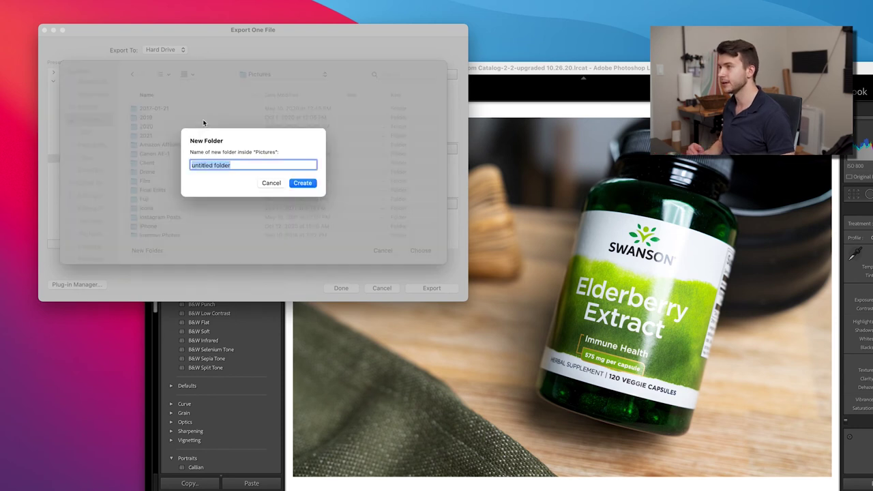
type("Youtube Wor")
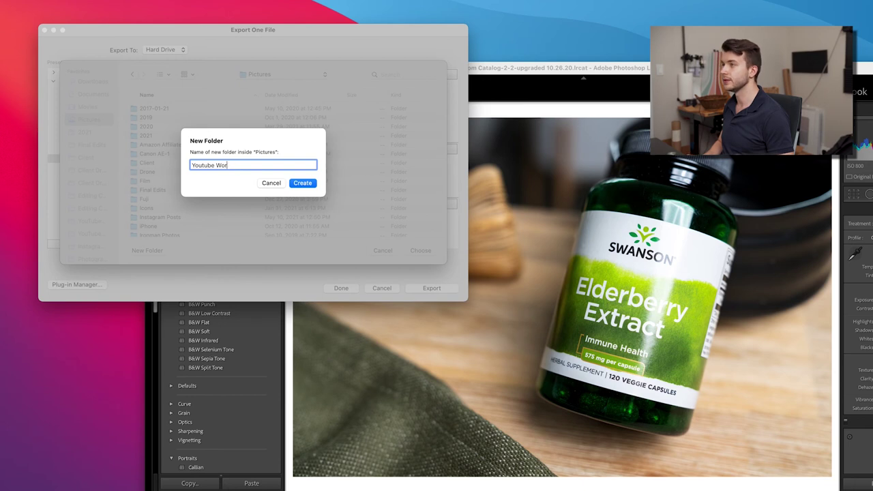
type("kflow Video")
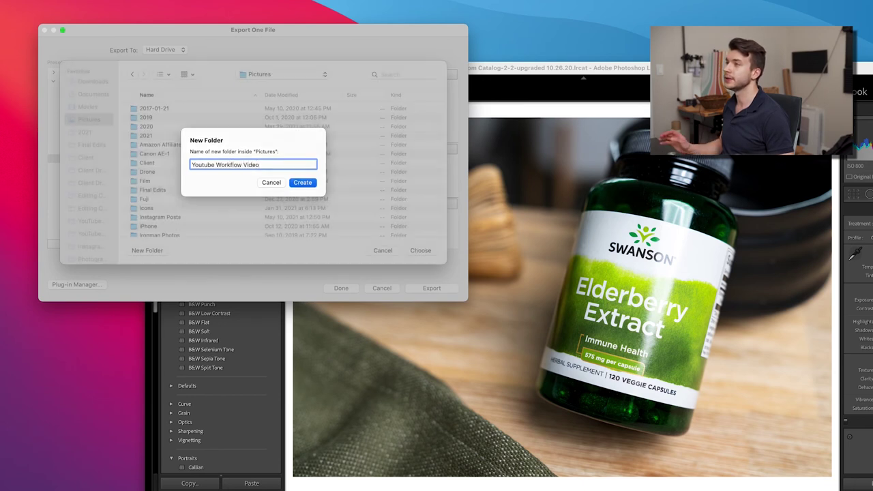
key("Return")
left_click(429, 255)
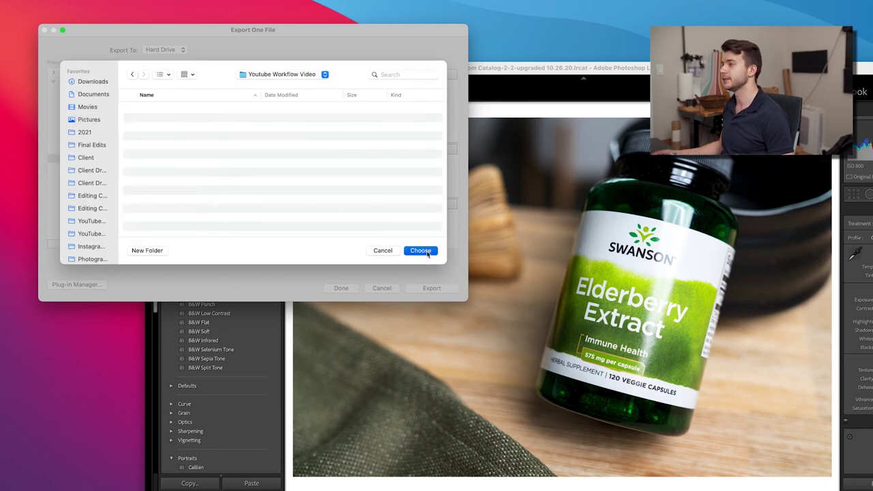
left_click(431, 287)
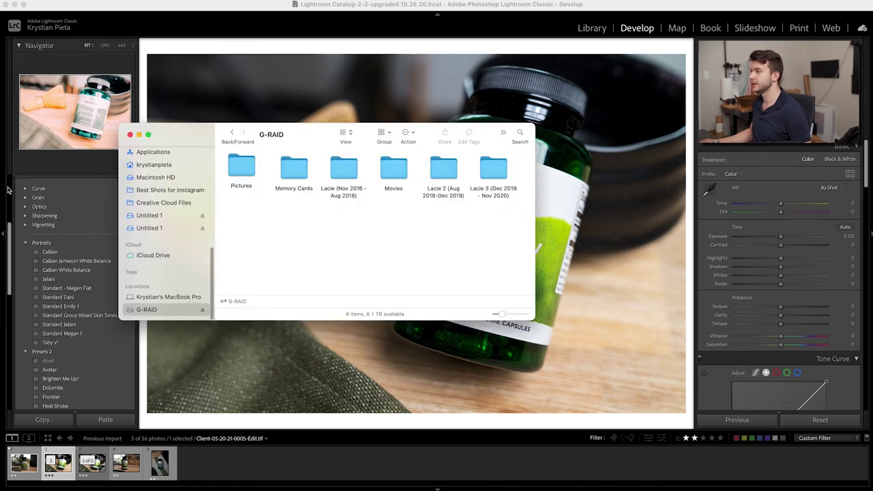
- Create a new 05.20.21 folder under G-RAID > Memory Cards > Sony A7Riv
double_click(293, 170)
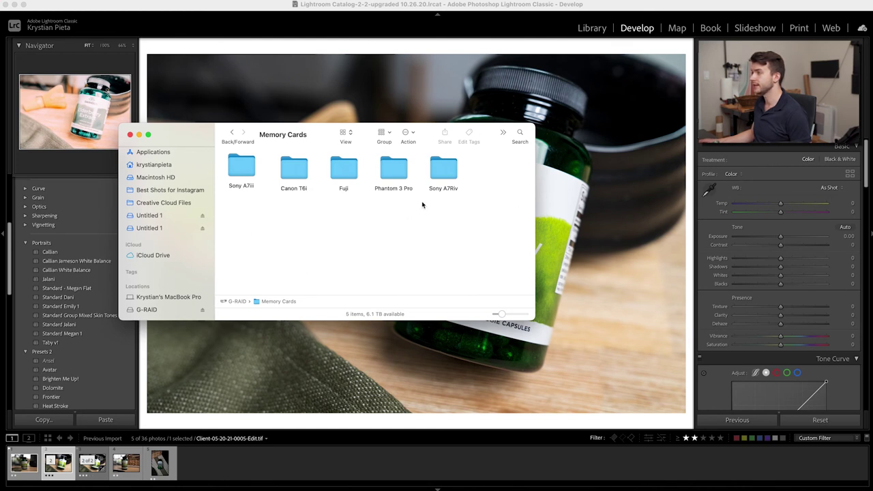
double_click(446, 169)
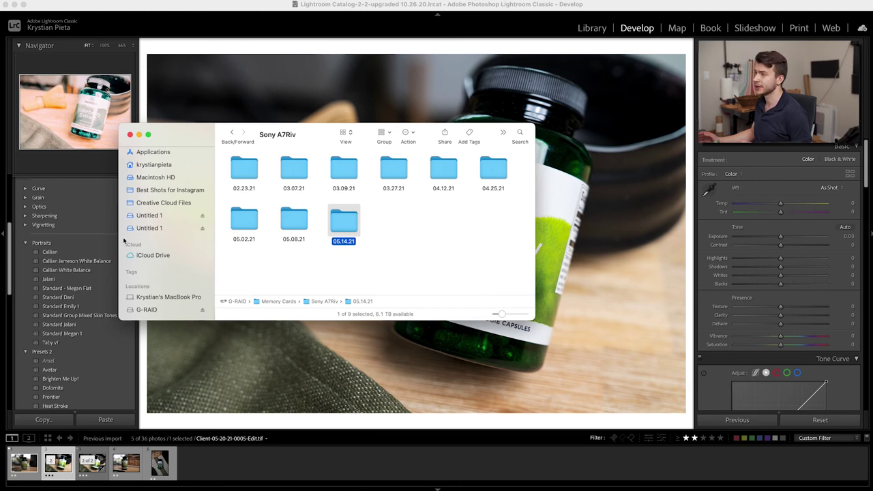
left_click(403, 229)
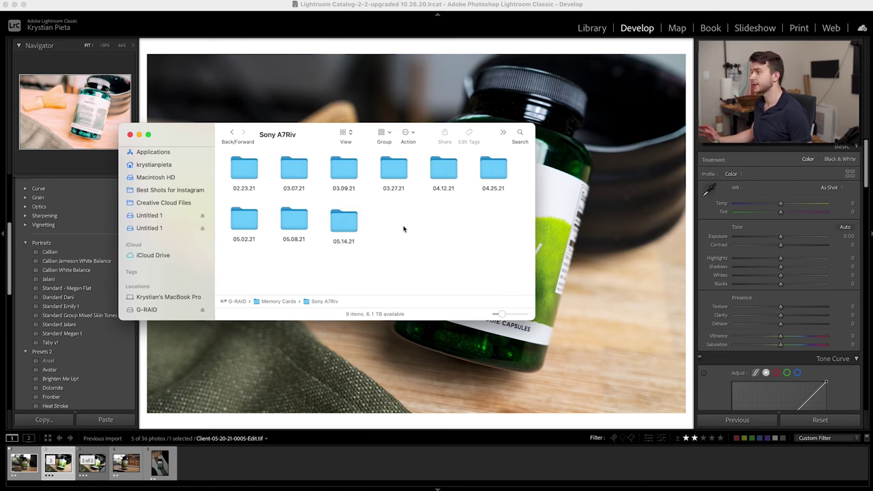
right_click(403, 230)
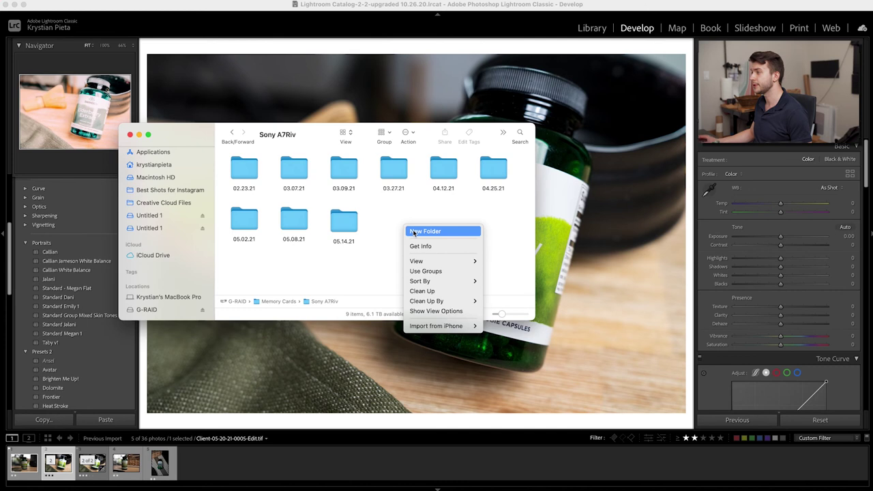
left_click(424, 231)
type("05")
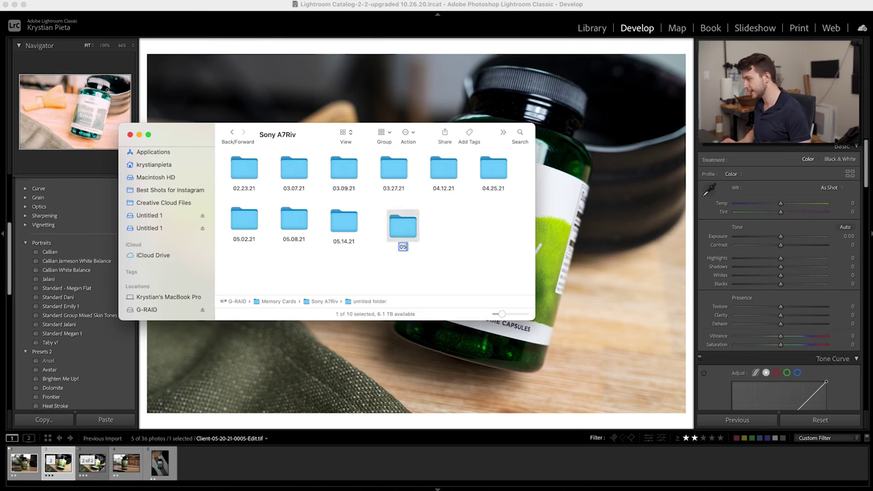
type(".20.21")
key("Return")
key("super+Down")
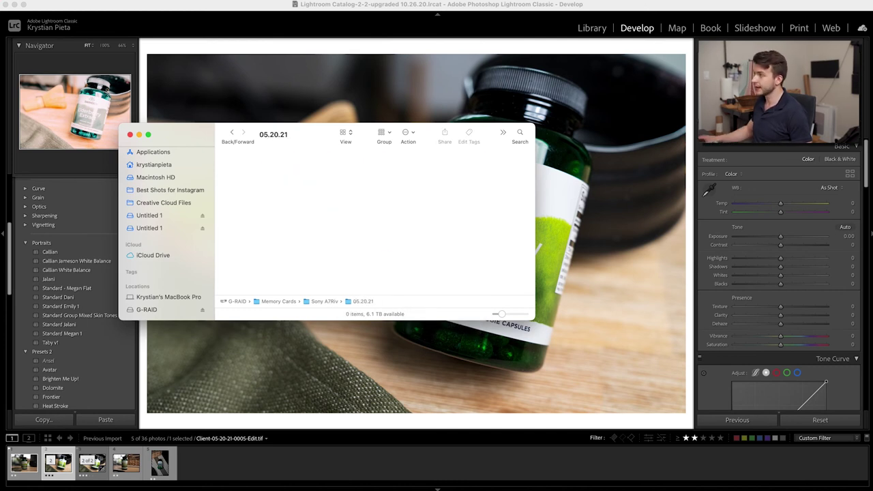
- Copy all 115 ARW files from the card's DCIM/100MSDCF into 05.20.21, then close Finder
key("super+t")
scroll(167, 232, "down", 5)
left_click(148, 228)
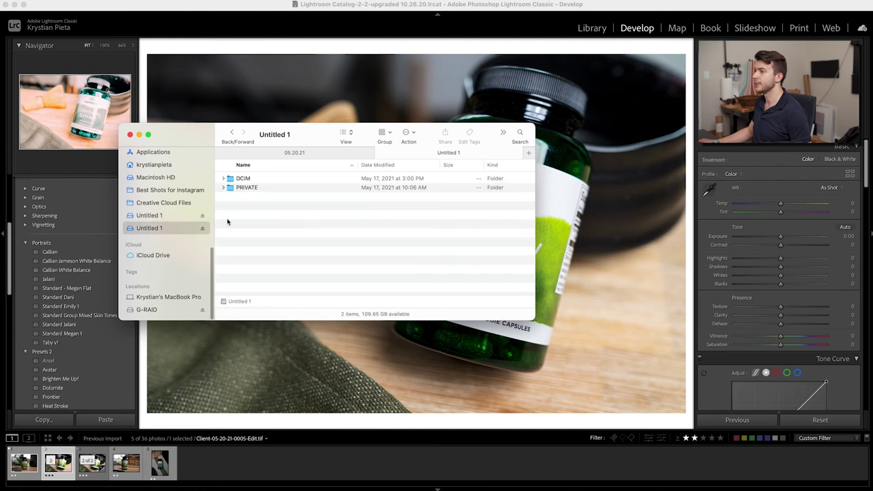
double_click(249, 179)
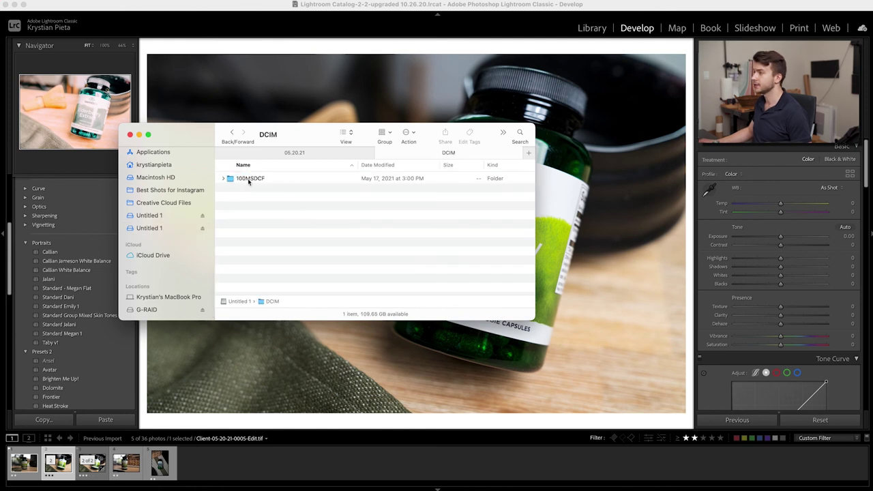
double_click(249, 179)
scroll(307, 232, "down", 15)
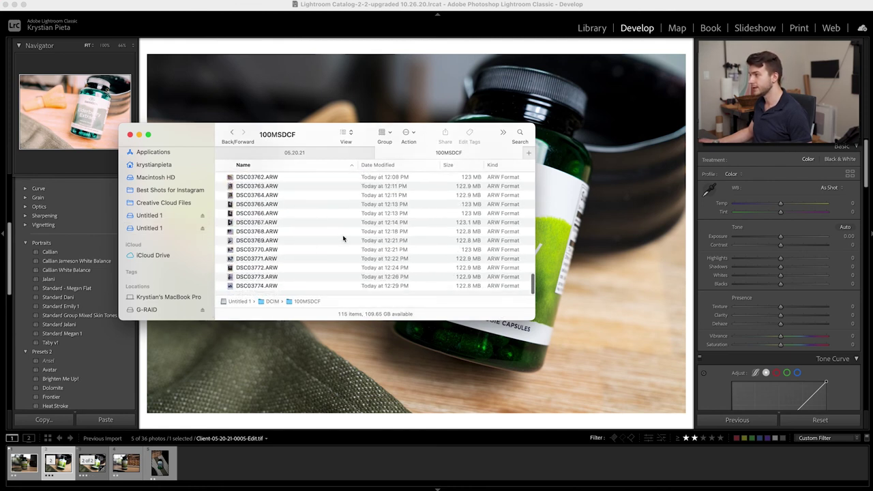
key("super+a")
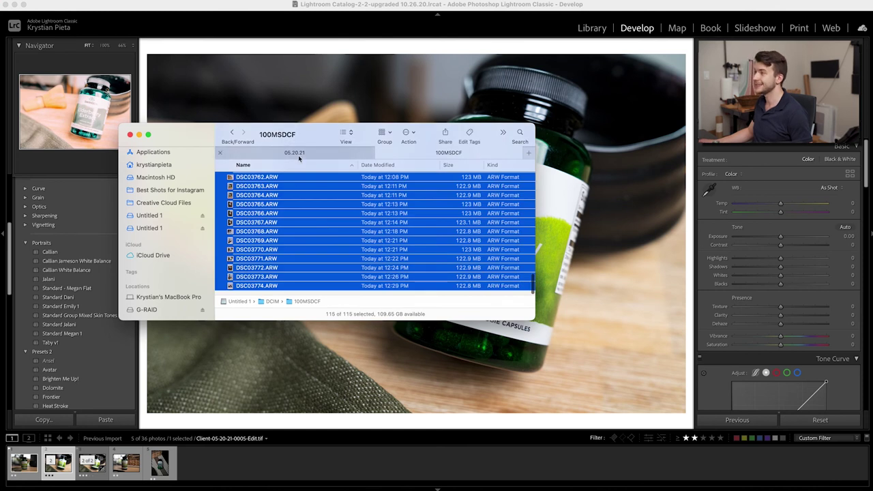
left_click(298, 155)
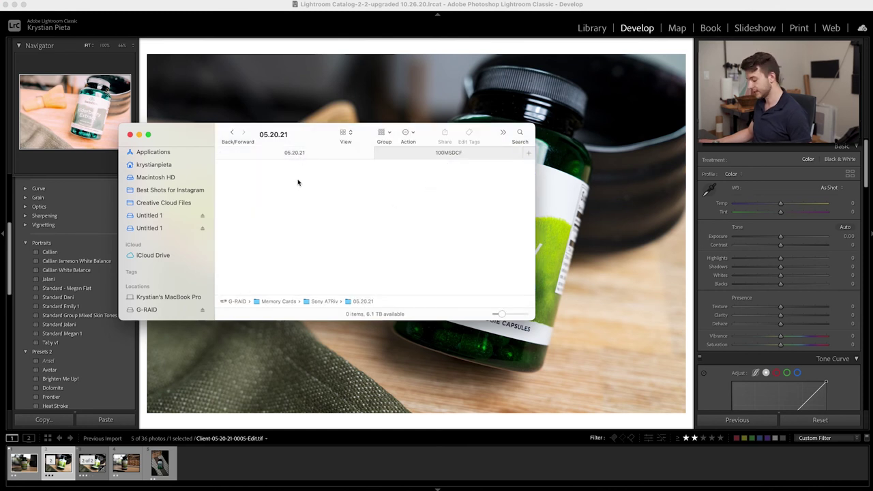
key("super+v")
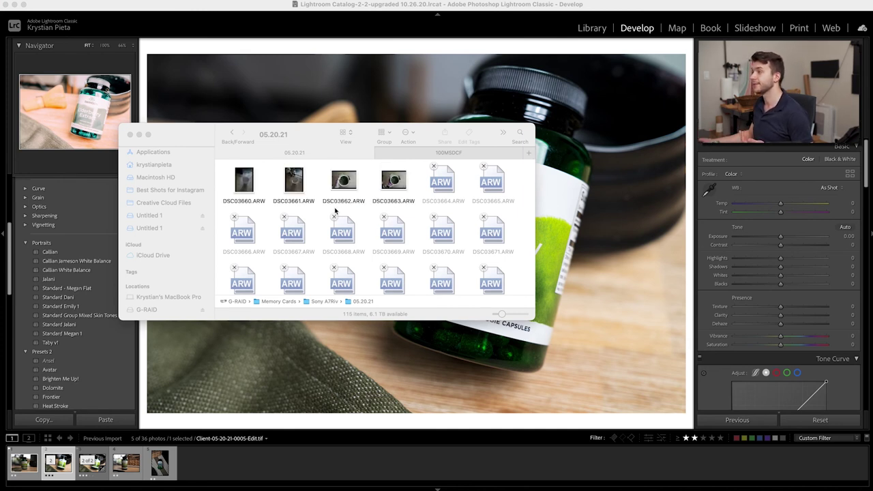
left_click(201, 133)
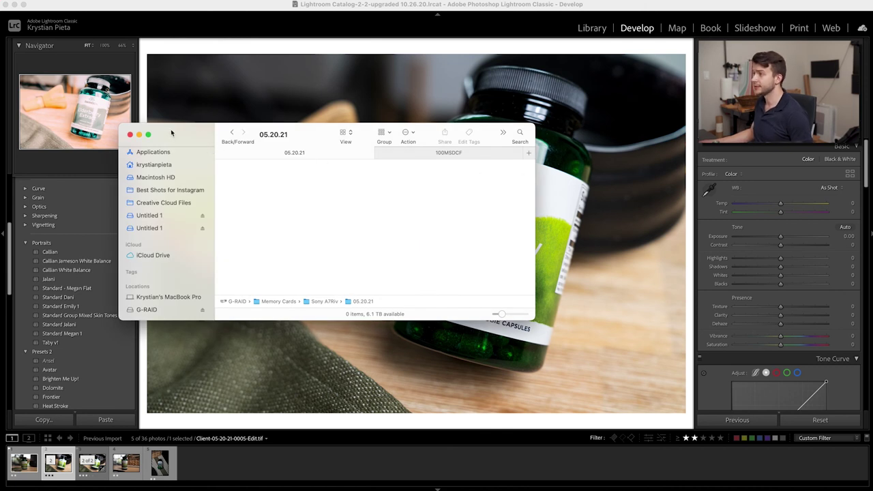
left_click(130, 134)
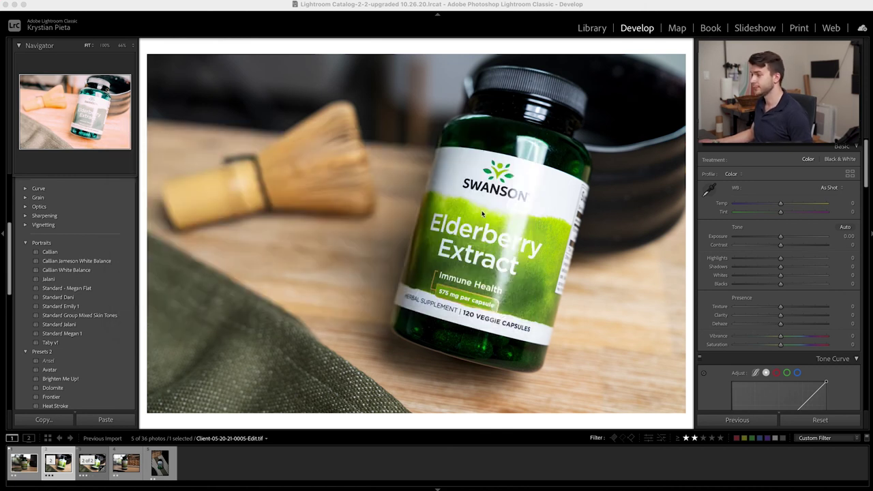